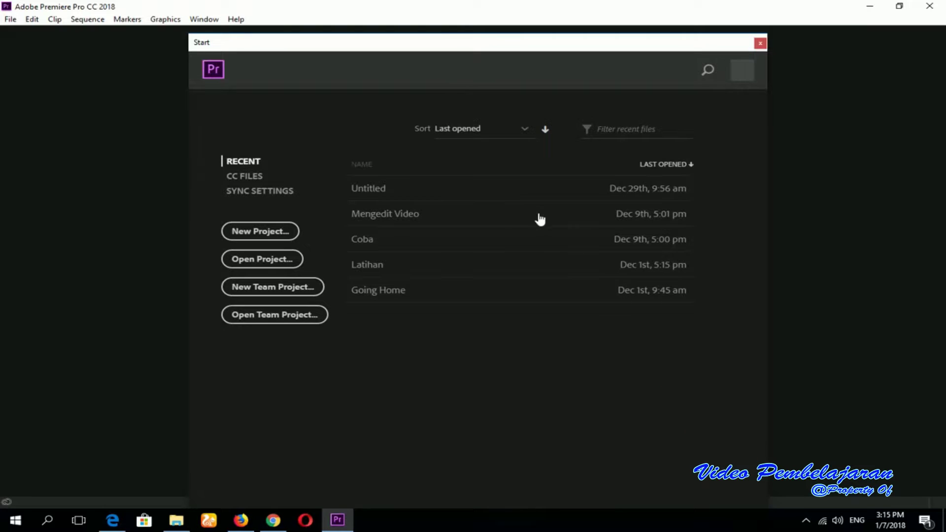
# Create the 'Video Sample' project in the Desktop folder, reviewing Scratch Disks and Ingest Settings before confirming
pyautogui.click(273, 234)
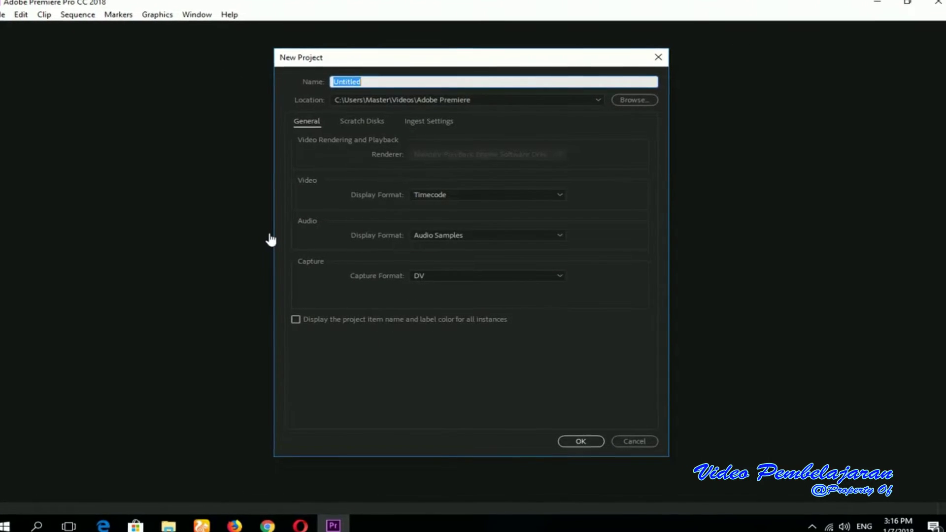
pyautogui.write('Video')
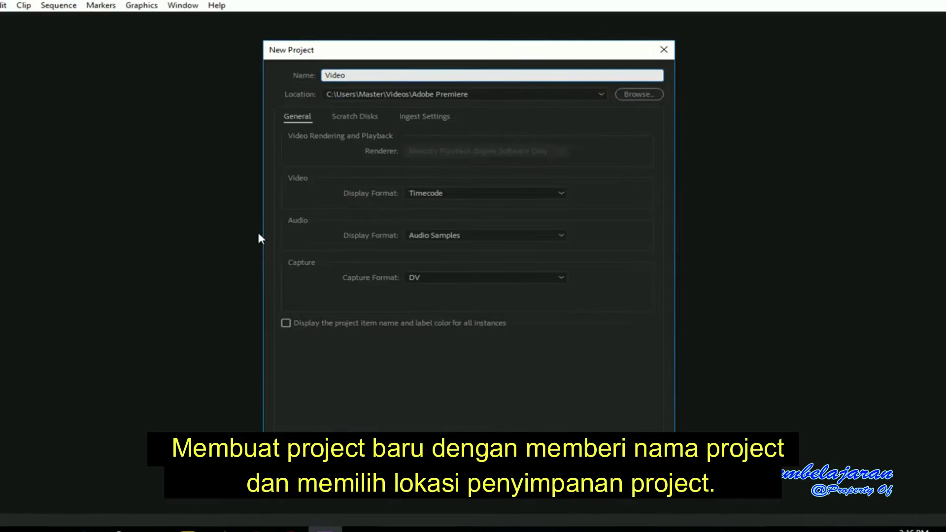
pyautogui.write(' Sample')
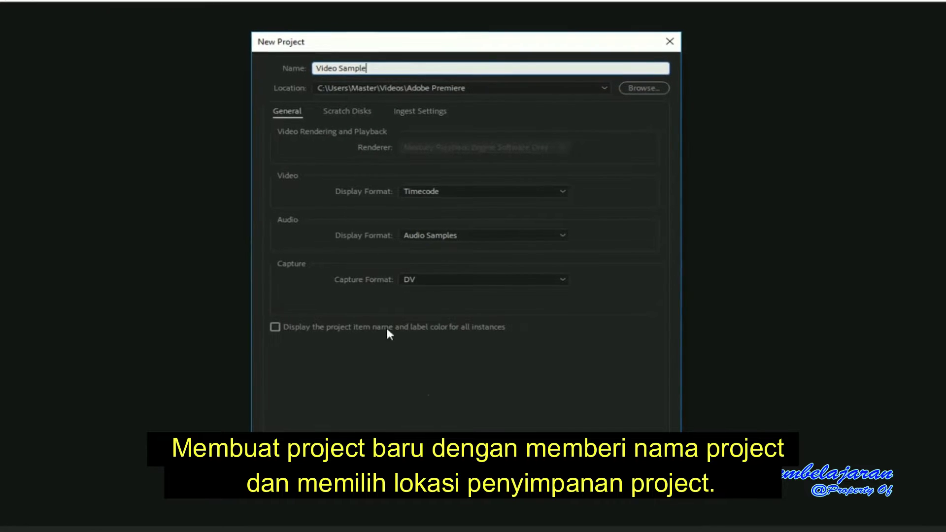
pyautogui.click(647, 84)
pyautogui.click(296, 138)
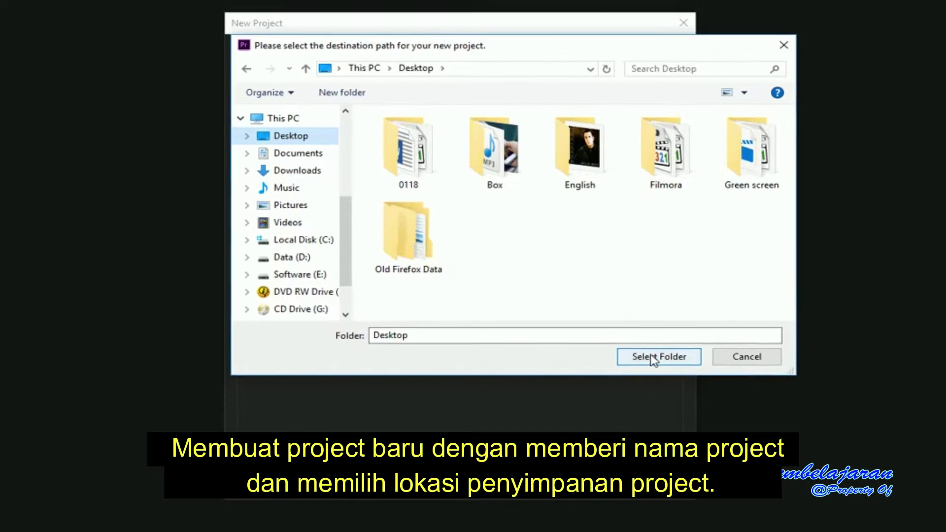
pyautogui.click(656, 353)
pyautogui.click(324, 96)
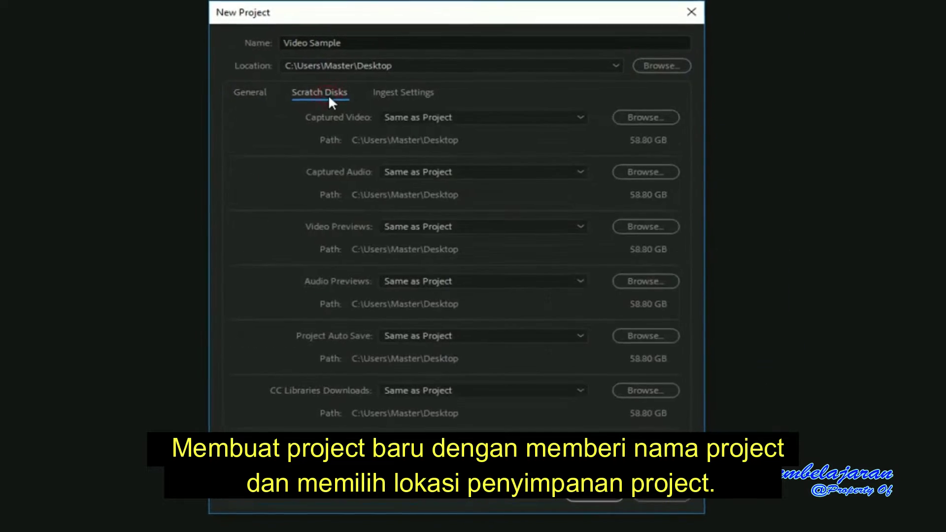
pyautogui.click(406, 96)
pyautogui.click(609, 507)
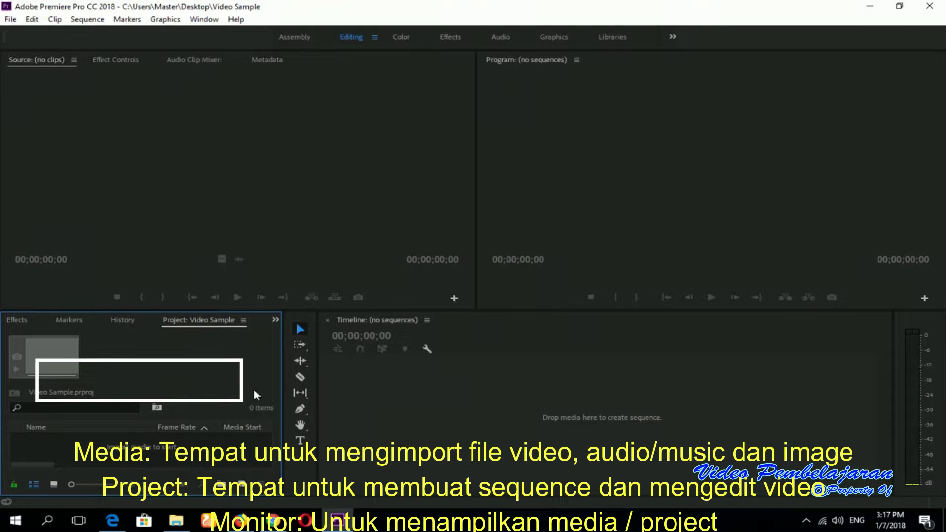
pyautogui.click(414, 395)
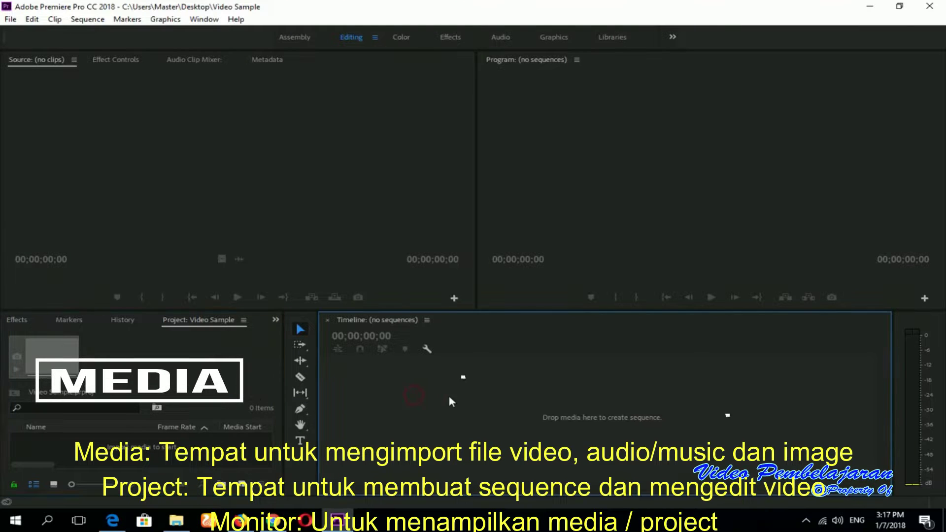
pyautogui.click(695, 199)
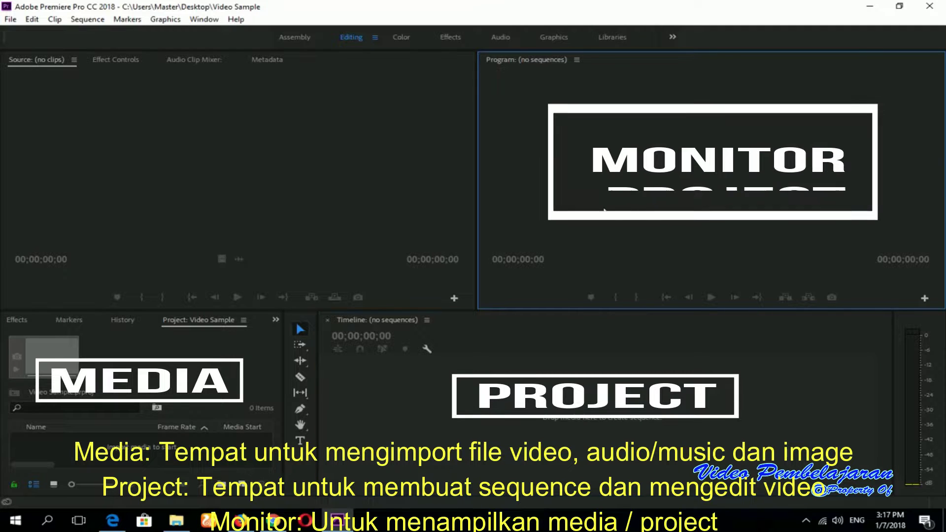
pyautogui.click(241, 189)
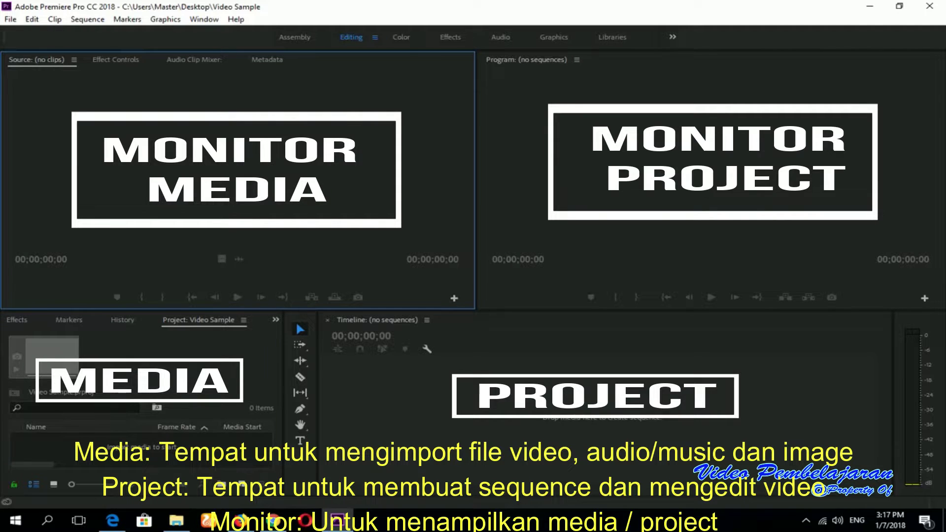
pyautogui.click(139, 383)
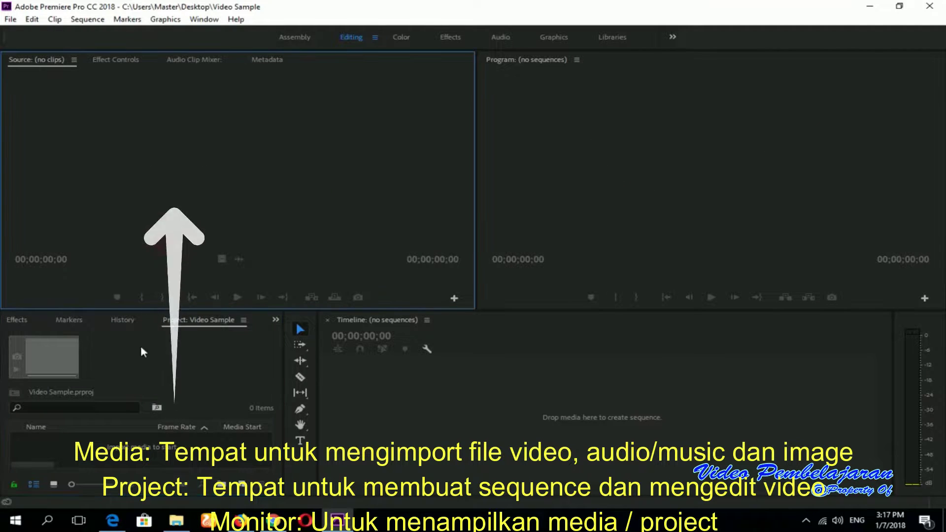
pyautogui.click(643, 192)
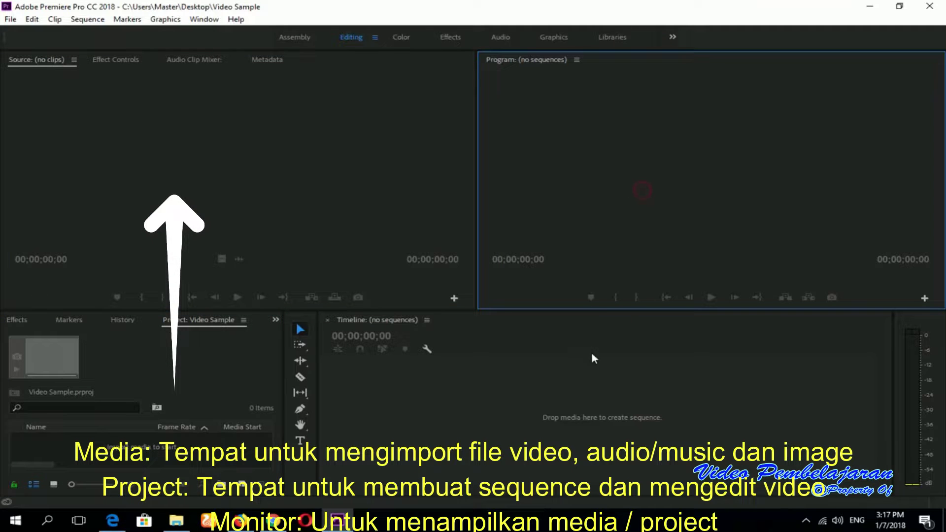
pyautogui.click(577, 391)
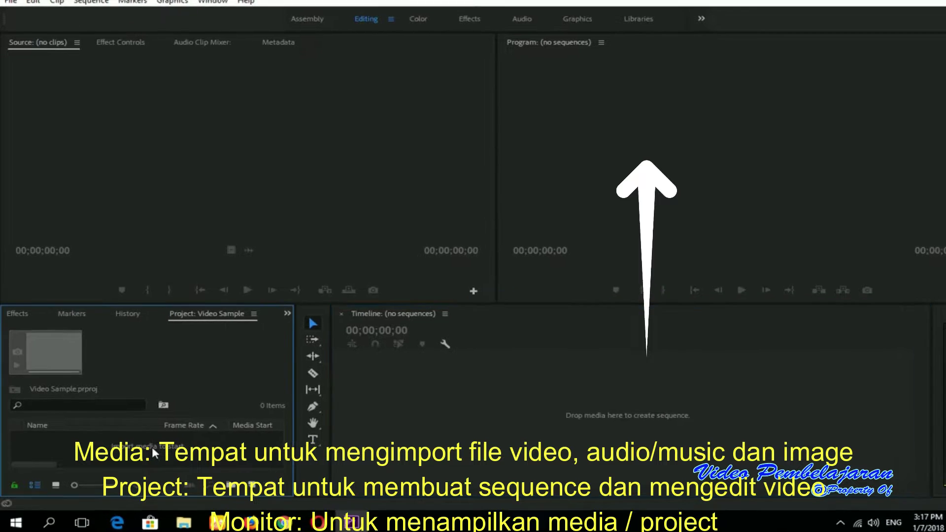
pyautogui.click(149, 448)
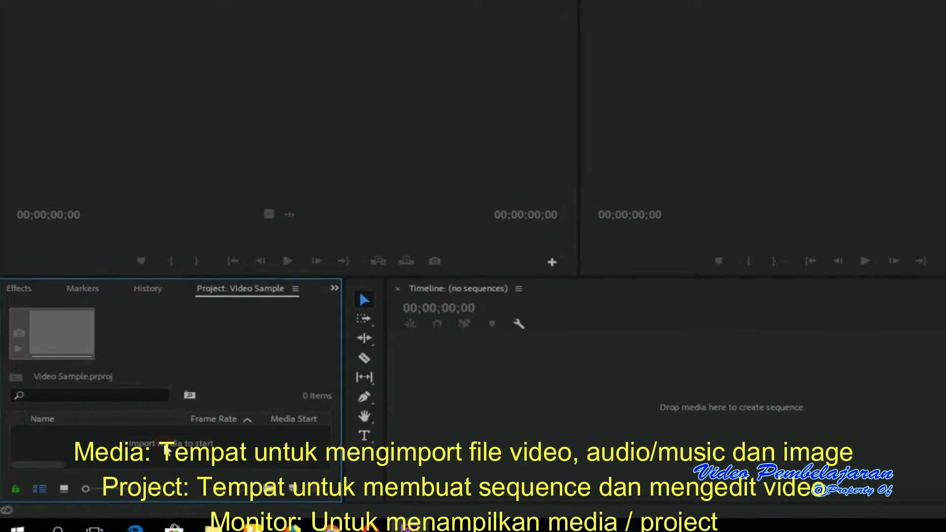
# Import autumn_leaves5, autumn_leaves3, Apples3 and Apples2 together from the Project panel's Import dialog
pyautogui.rightClick(163, 449)
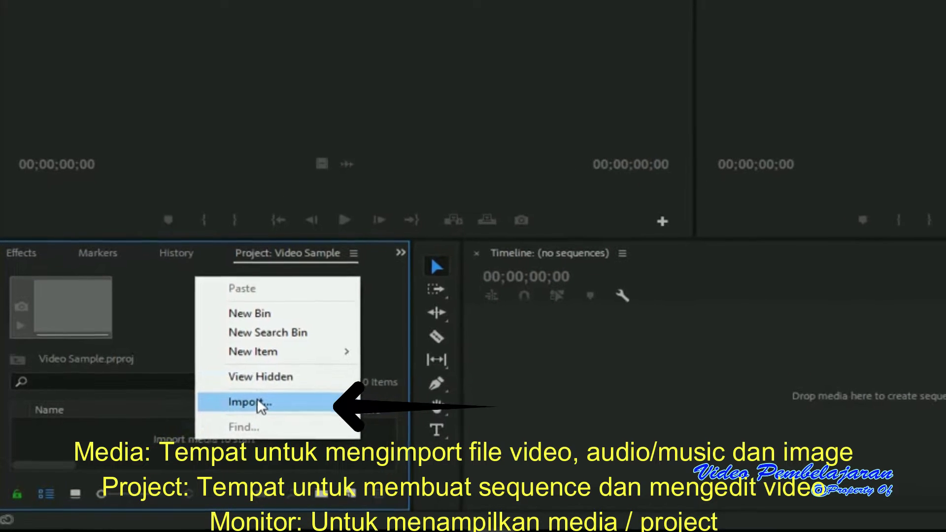
pyautogui.click(255, 404)
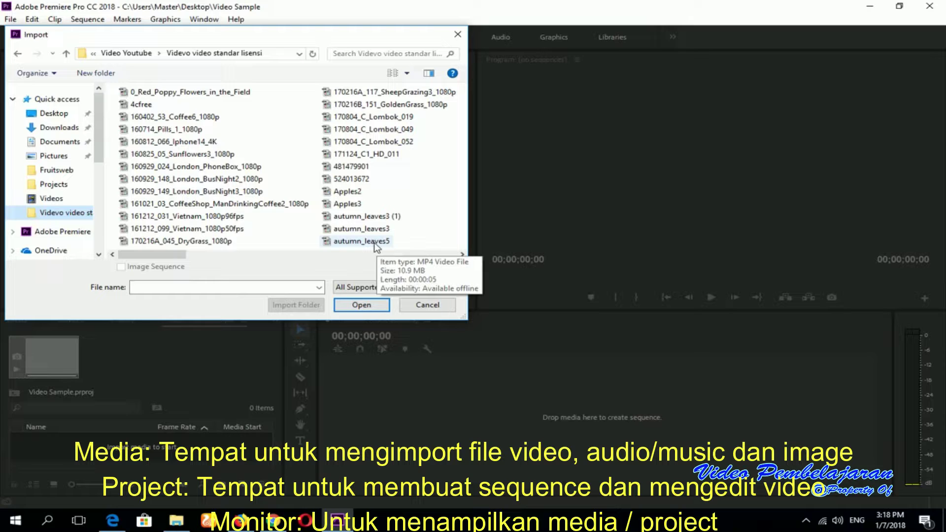
pyautogui.click(374, 242)
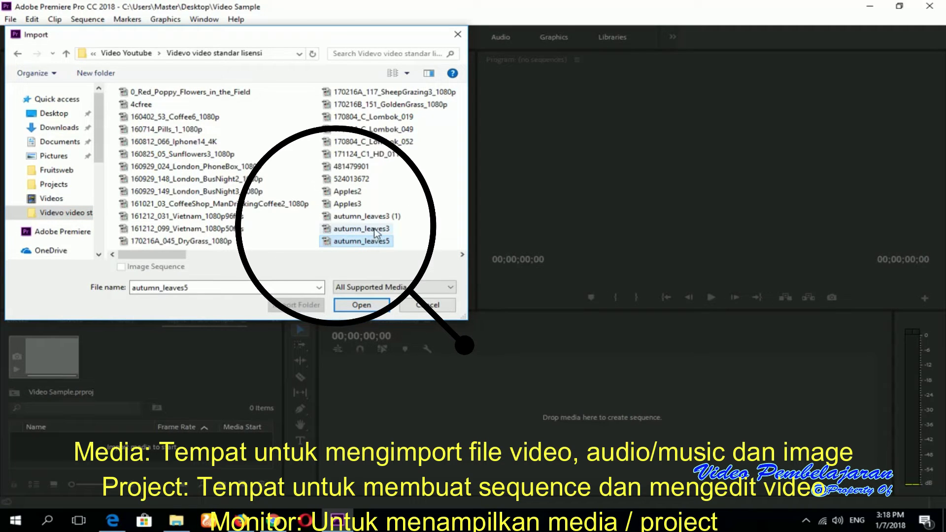
pyautogui.keyDown('ctrl'); pyautogui.click(376, 229); pyautogui.keyUp('ctrl')
pyautogui.keyDown('ctrl'); pyautogui.click(348, 204); pyautogui.keyUp('ctrl')
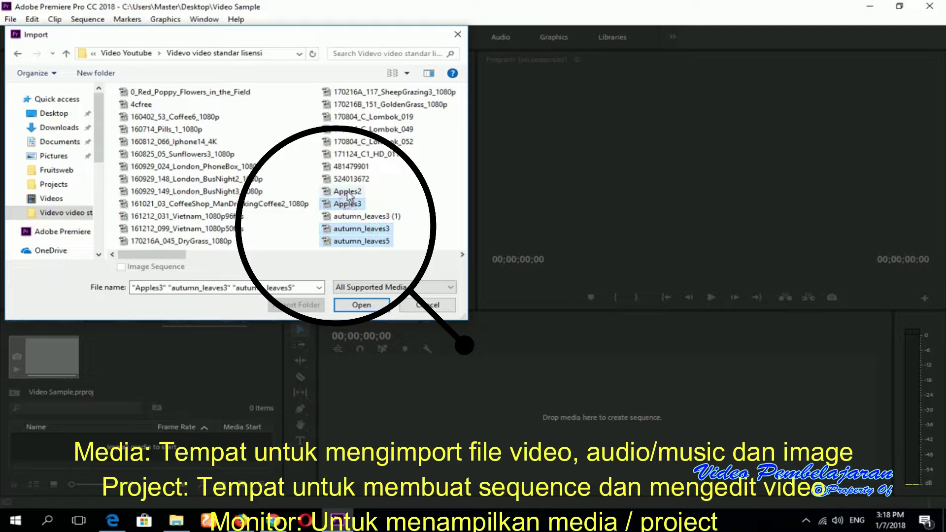
pyautogui.keyDown('ctrl'); pyautogui.click(347, 193); pyautogui.keyUp('ctrl')
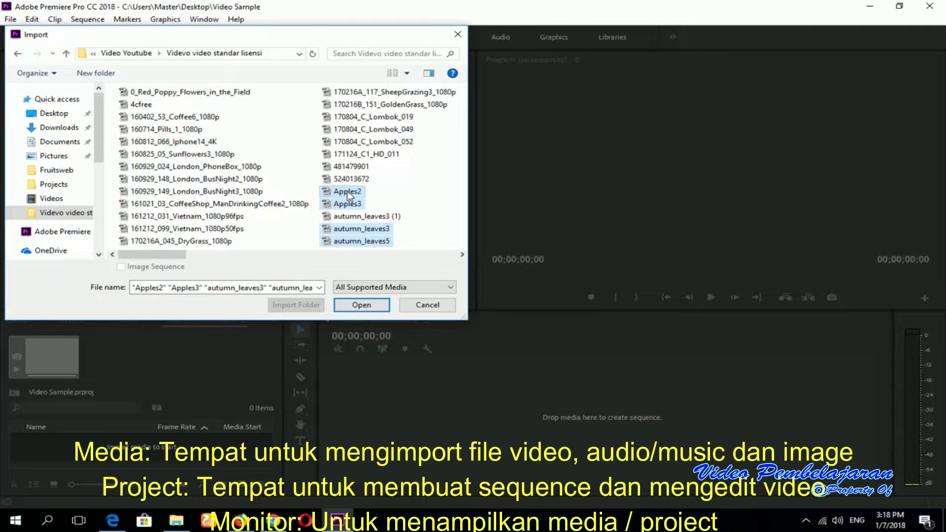
pyautogui.click(366, 305)
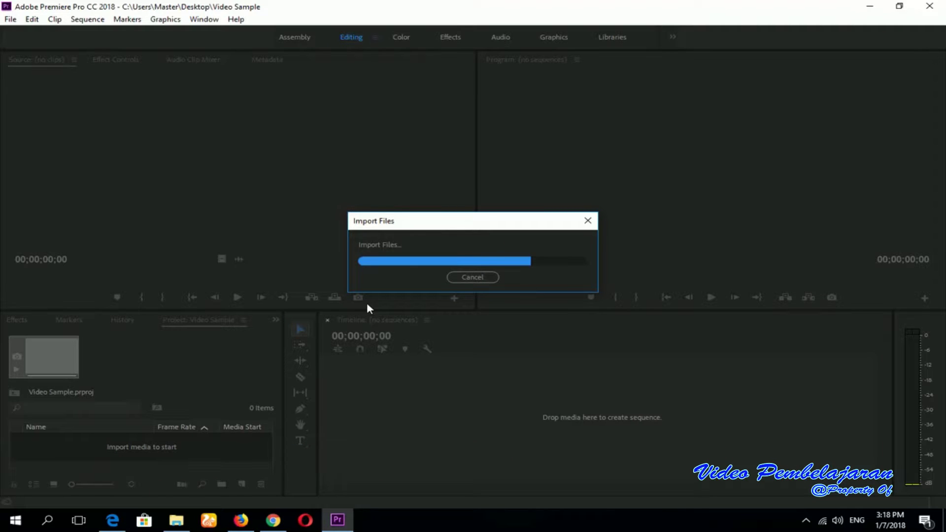
# Play autumn_leaves3.mp4 in the Source Monitor, then cancel a reopened Import dialog
pyautogui.click(264, 439)
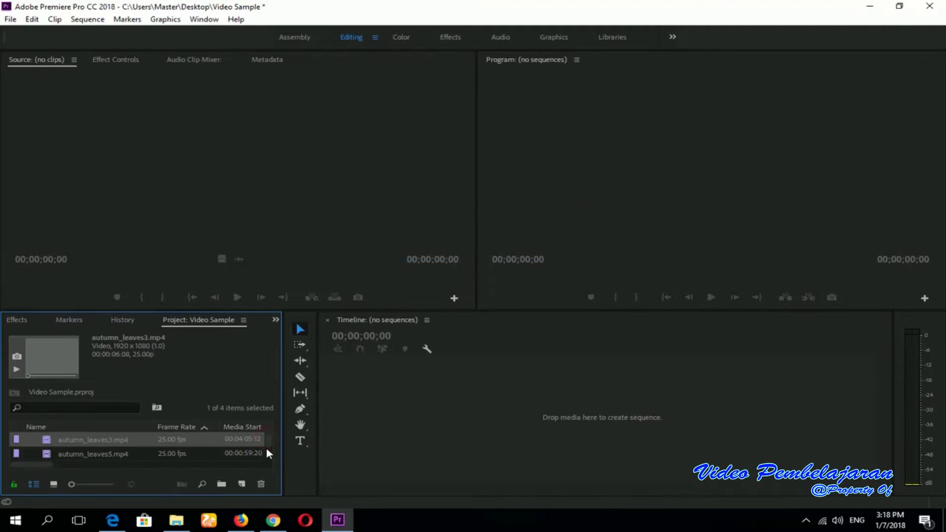
pyautogui.scroll(-1, 267, 452)
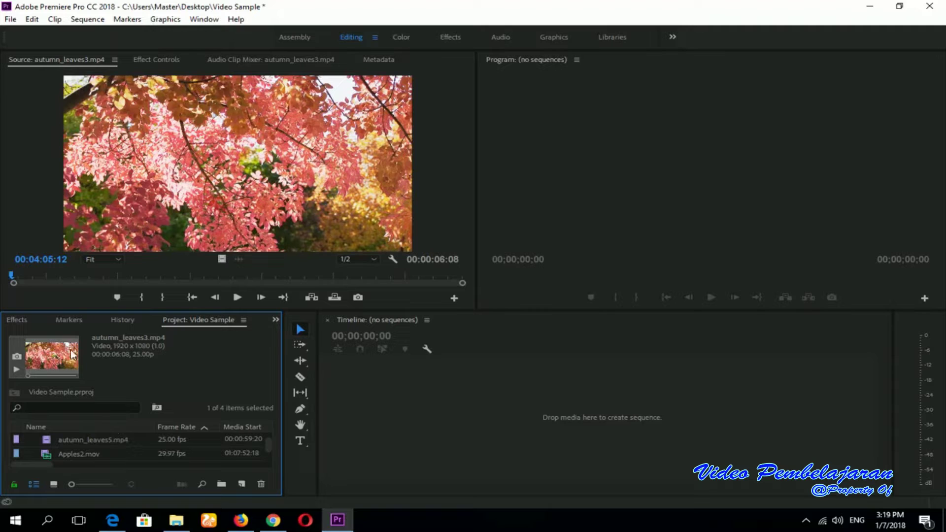
pyautogui.click(17, 370)
pyautogui.click(238, 296)
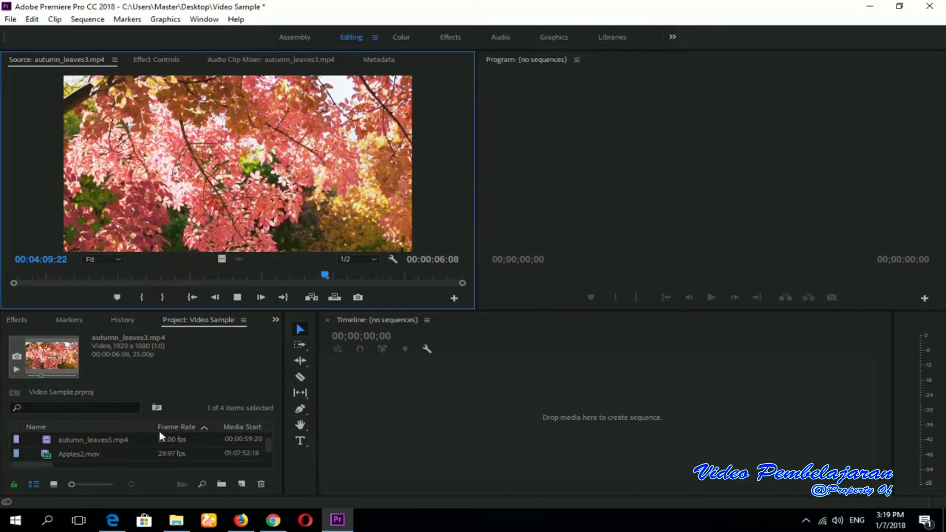
pyautogui.doubleClick(124, 450)
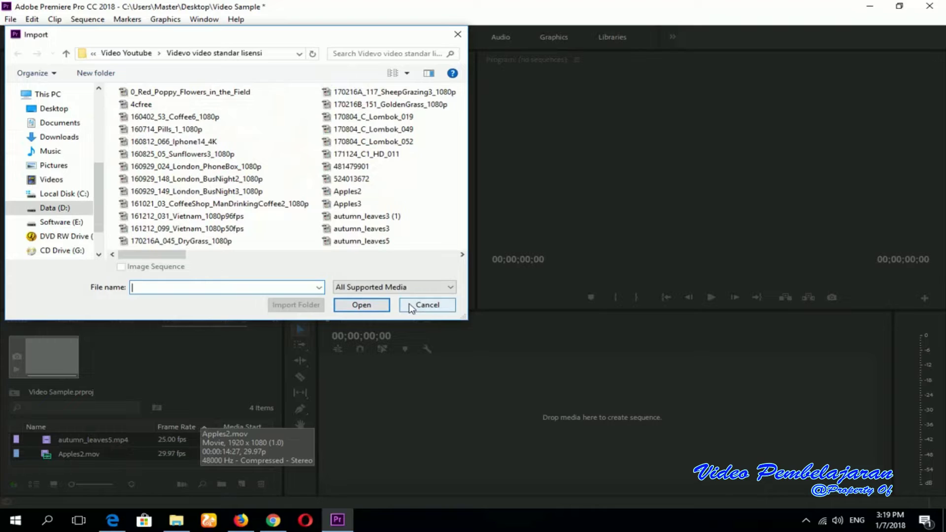
pyautogui.click(410, 304)
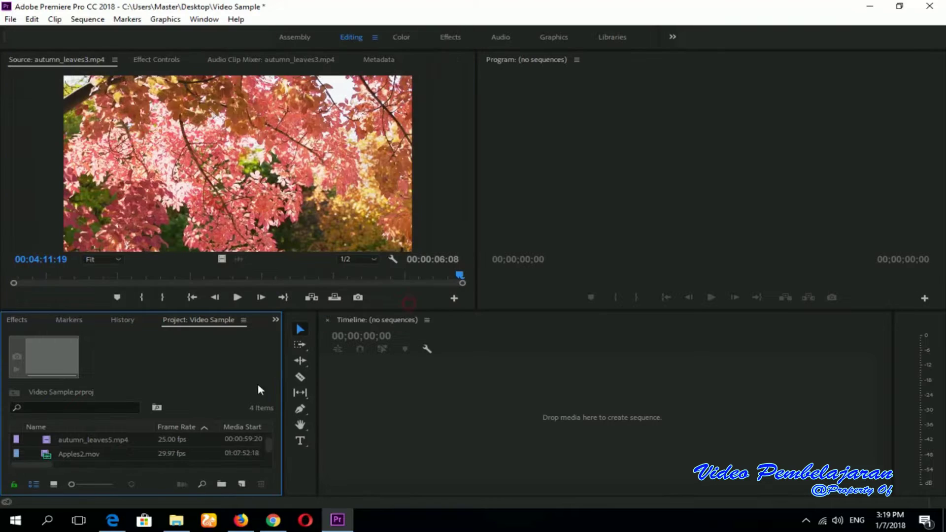
# Load Apples2.mov into the Source Monitor and play it
pyautogui.click(84, 454)
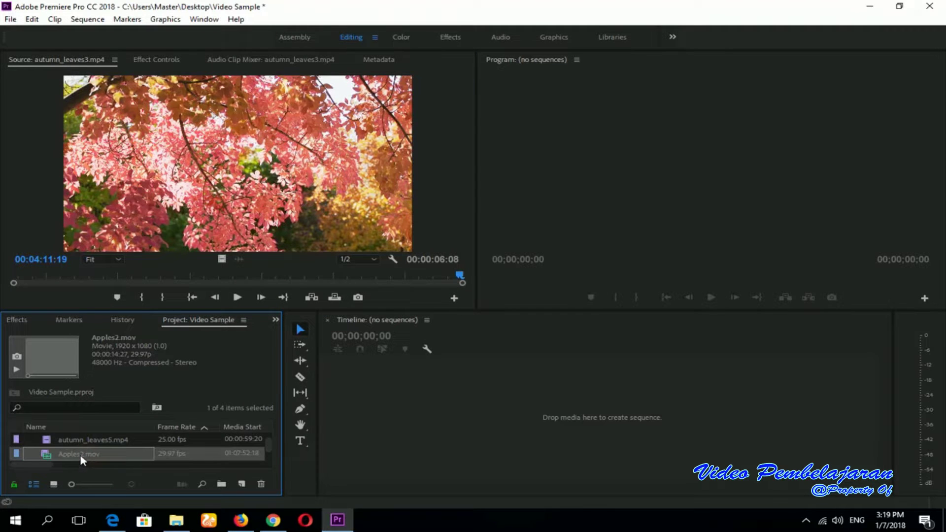
pyautogui.click(237, 298)
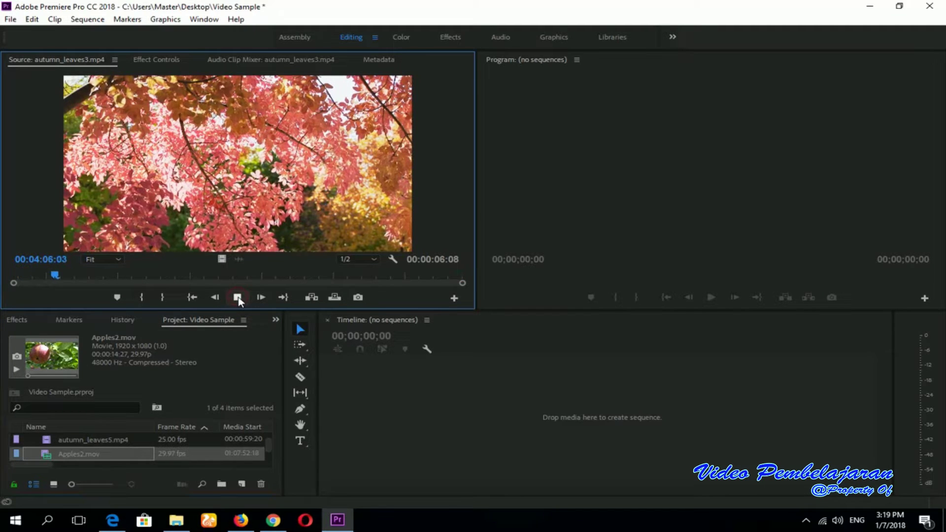
pyautogui.click(65, 364)
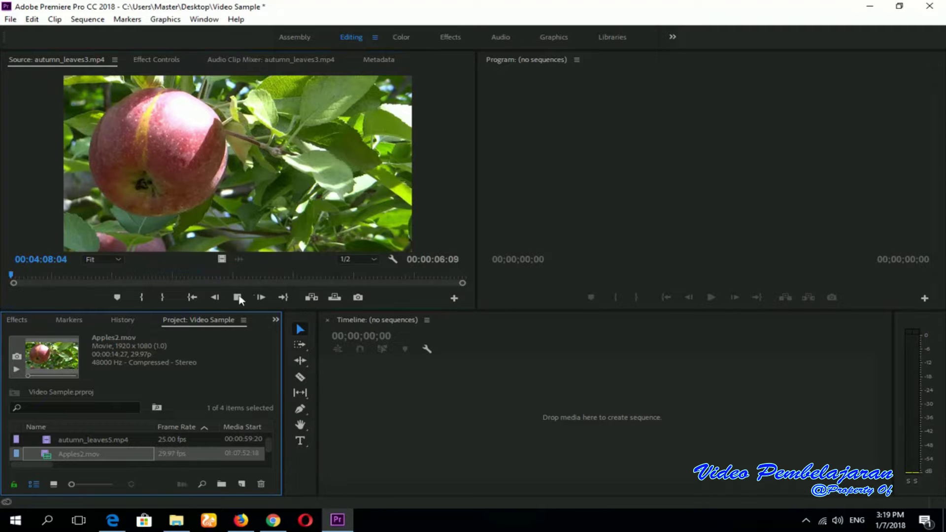
pyautogui.click(238, 298)
pyautogui.click(238, 297)
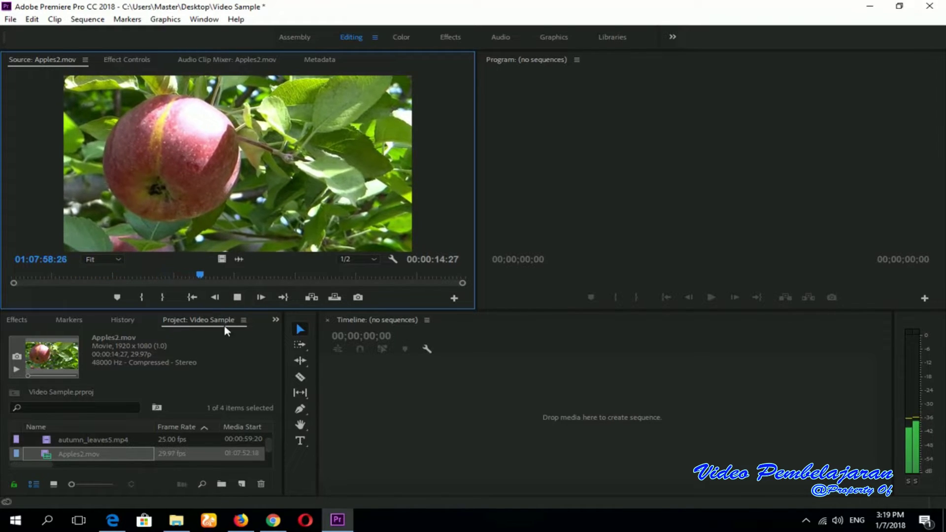
# Load Apples3.mov into the Source Monitor and play it, then select autumn_leaves3.mp4
pyautogui.click(269, 446)
pyautogui.moveTo(269, 446); pyautogui.dragTo(269, 452)
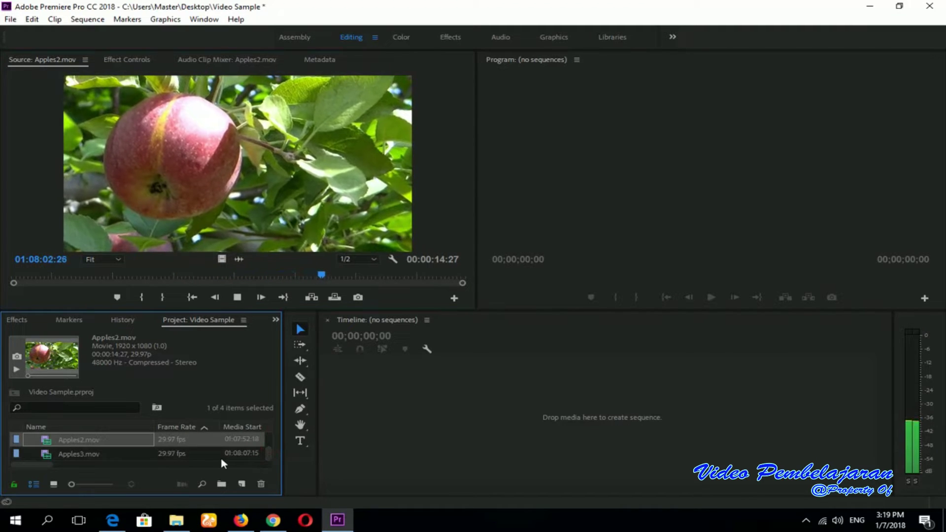
pyautogui.click(102, 454)
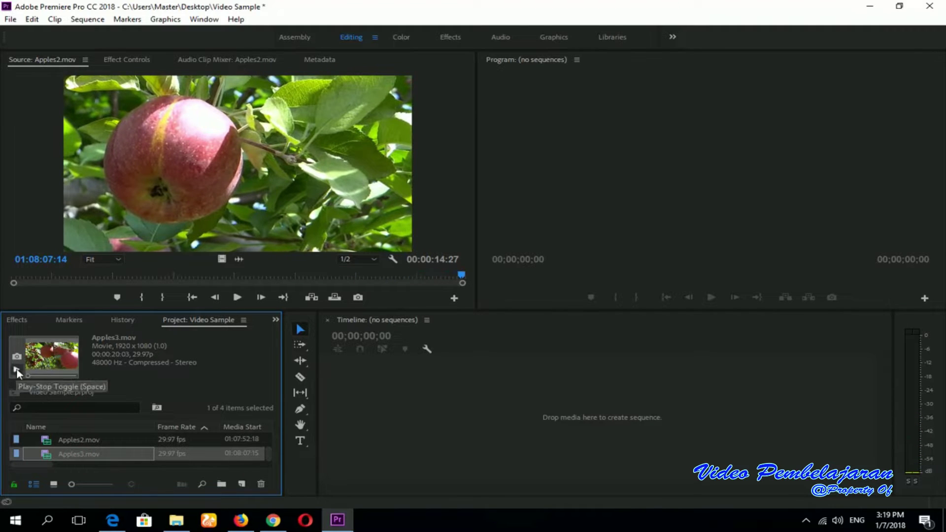
pyautogui.doubleClick(58, 367)
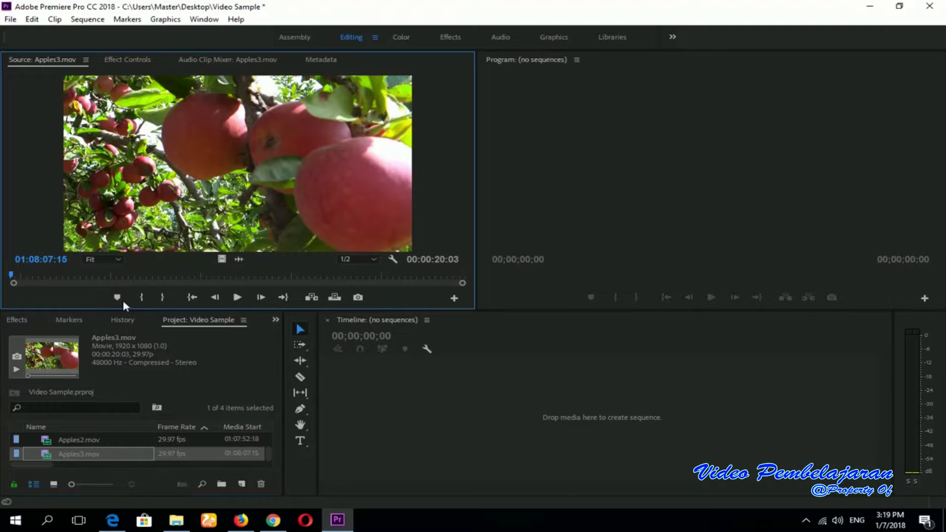
pyautogui.click(239, 297)
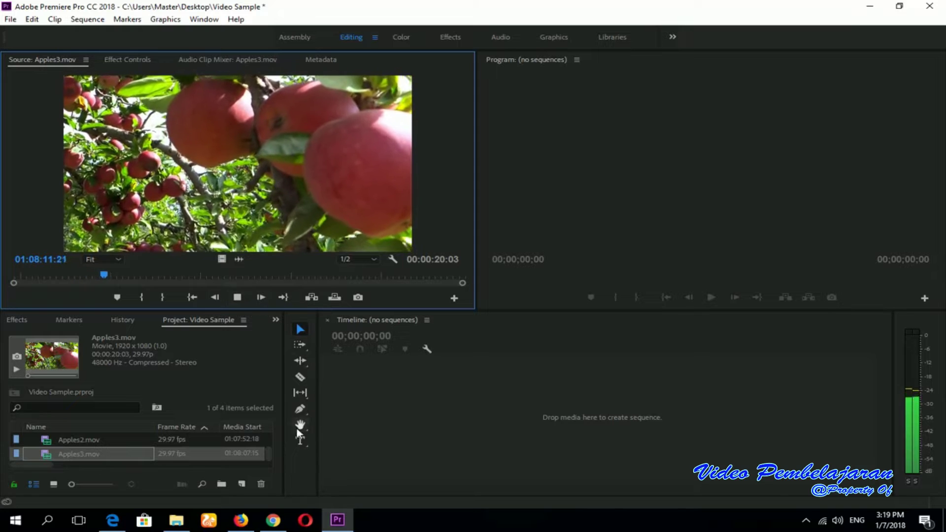
pyautogui.click(271, 456)
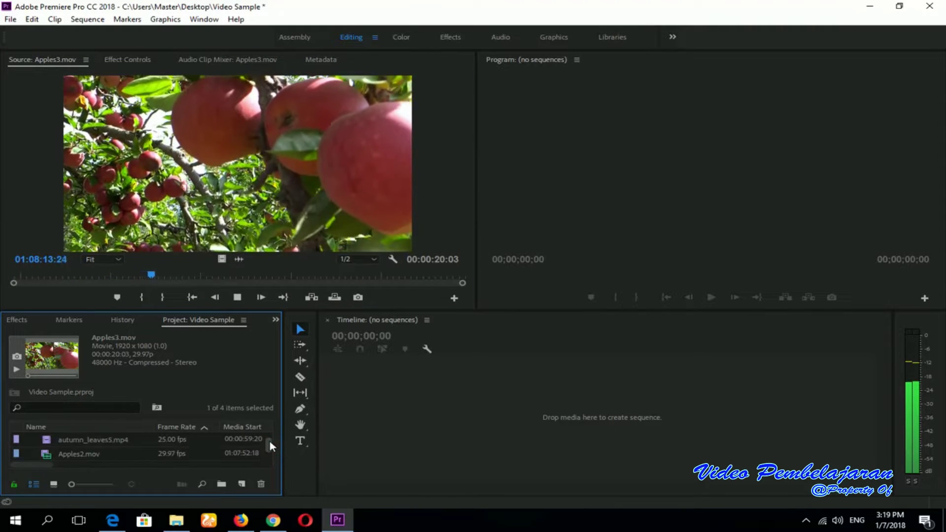
pyautogui.moveTo(270, 456); pyautogui.dragTo(269, 438)
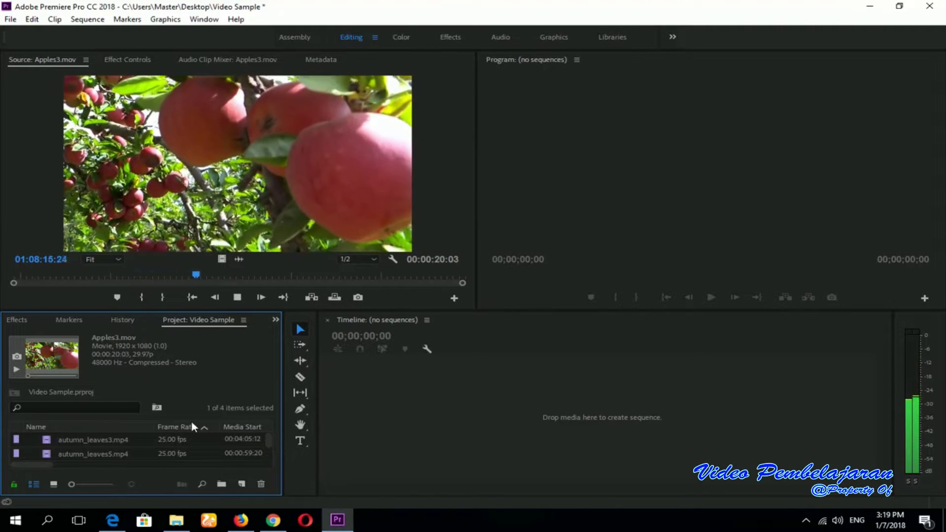
pyautogui.click(108, 440)
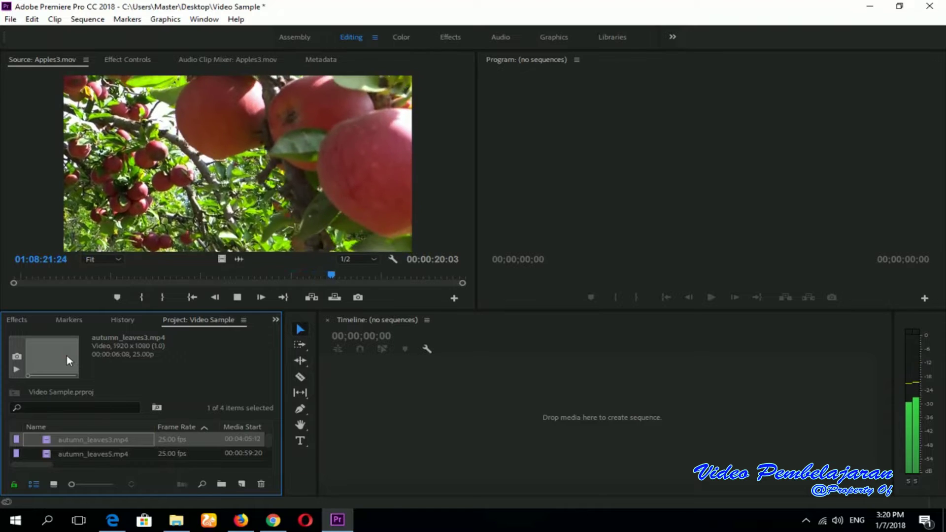
# Load autumn_leaves3.mp4, then autumn_leaves5.mp4, then autumn_leaves3.mp4 again into the Source Monitor
pyautogui.doubleClick(67, 361)
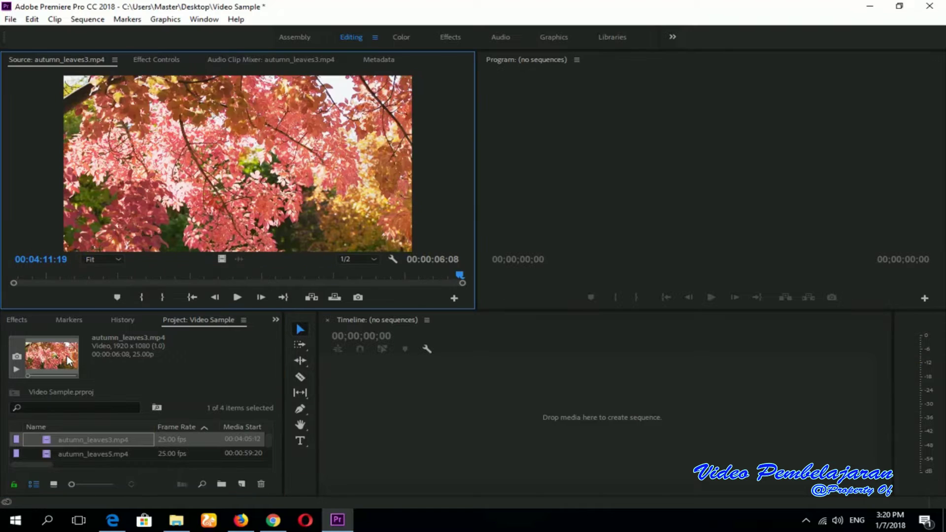
pyautogui.click(96, 452)
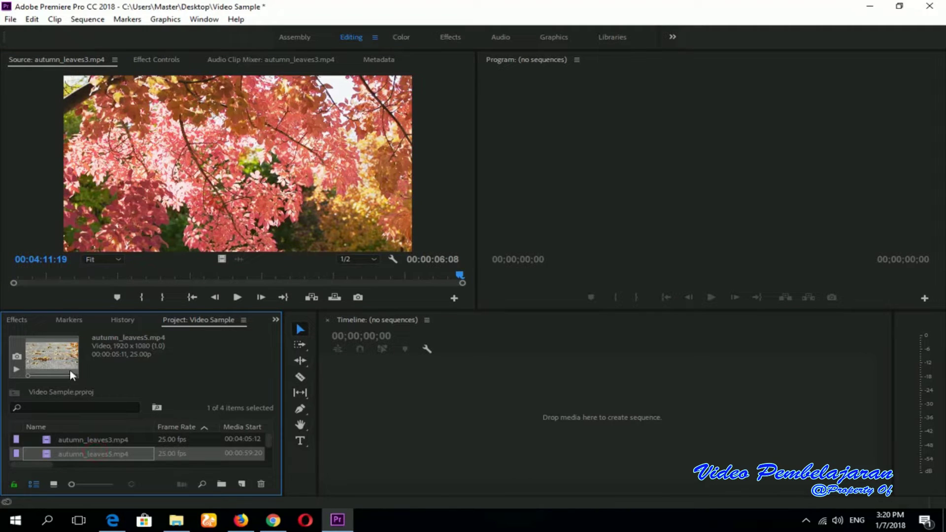
pyautogui.doubleClick(60, 346)
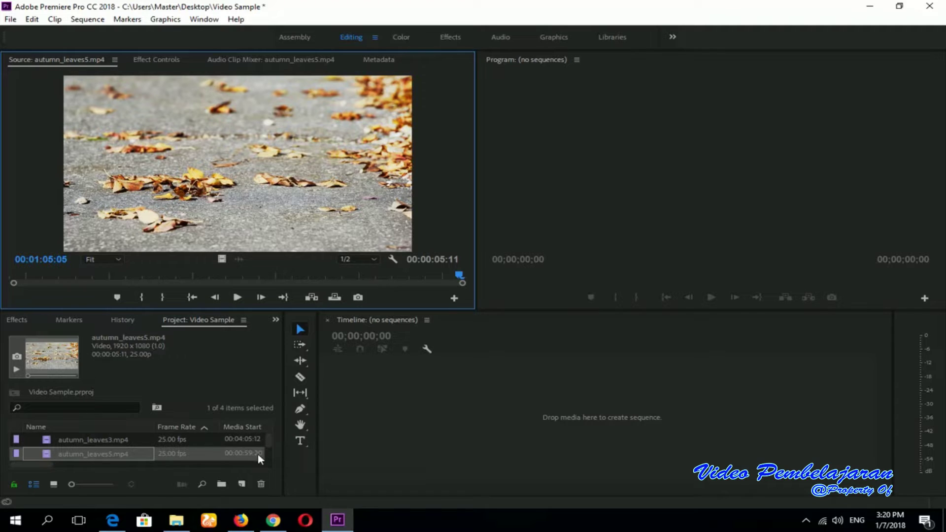
pyautogui.click(130, 441)
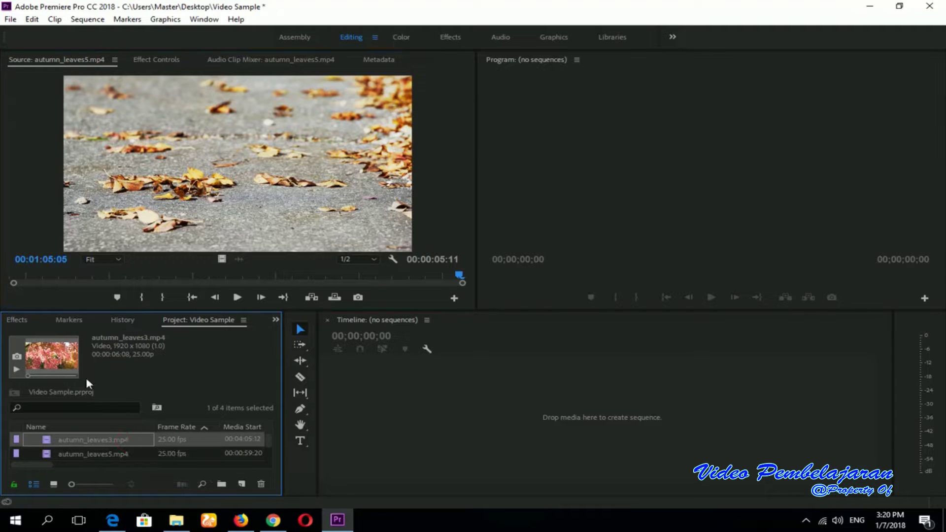
pyautogui.doubleClick(66, 360)
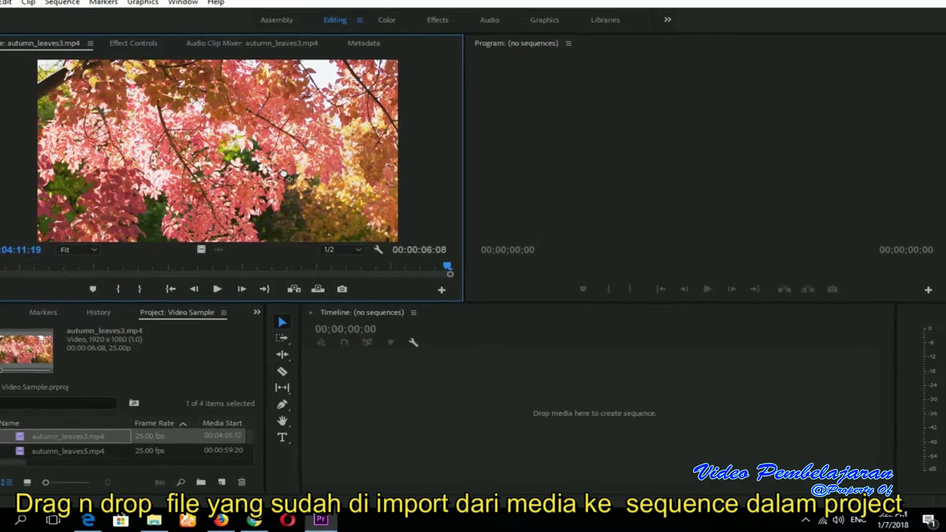
# Start the sequence with autumn_leaves3 and append autumn_leaves5 right after it on the Timeline
pyautogui.moveTo(285, 174); pyautogui.dragTo(285, 392)
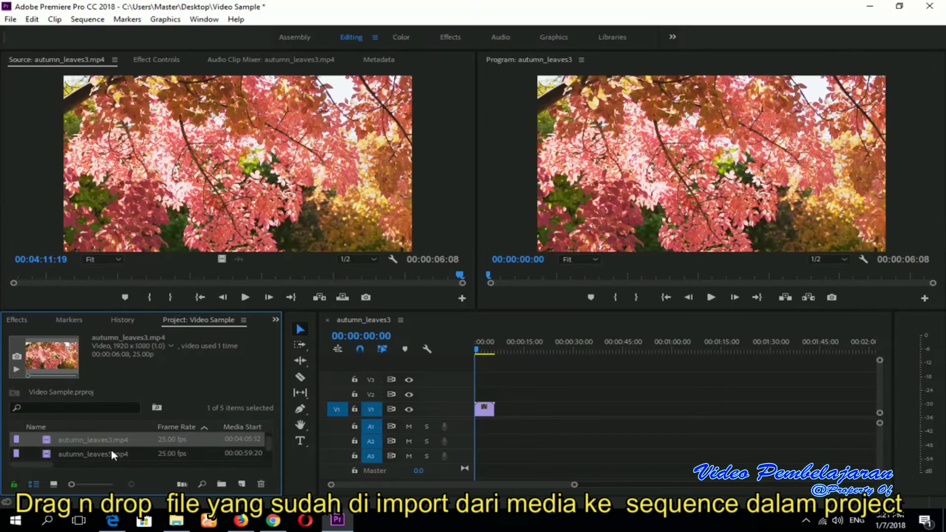
pyautogui.click(112, 455)
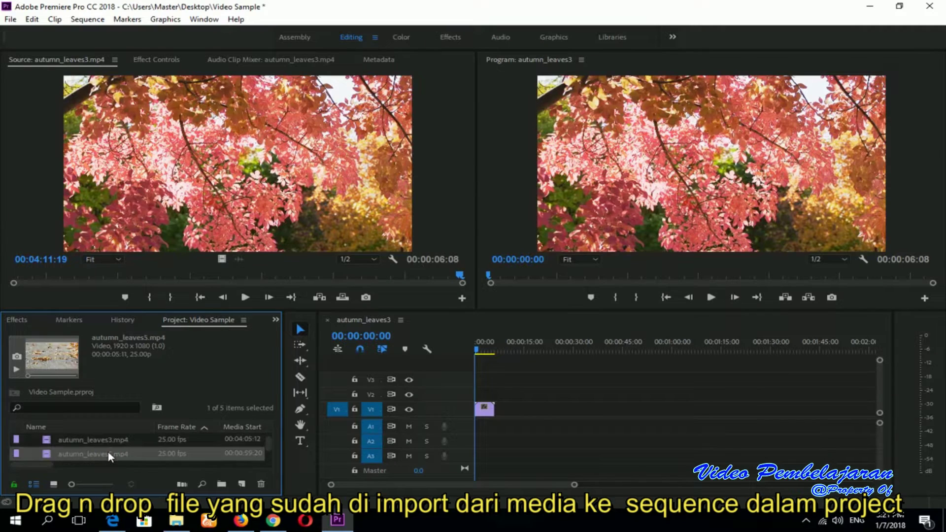
pyautogui.doubleClick(51, 361)
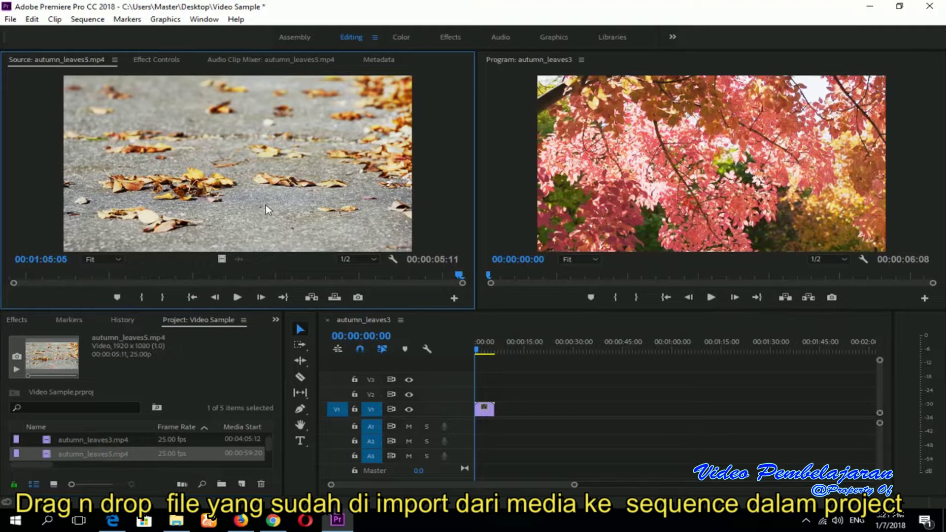
pyautogui.moveTo(266, 209); pyautogui.dragTo(496, 414)
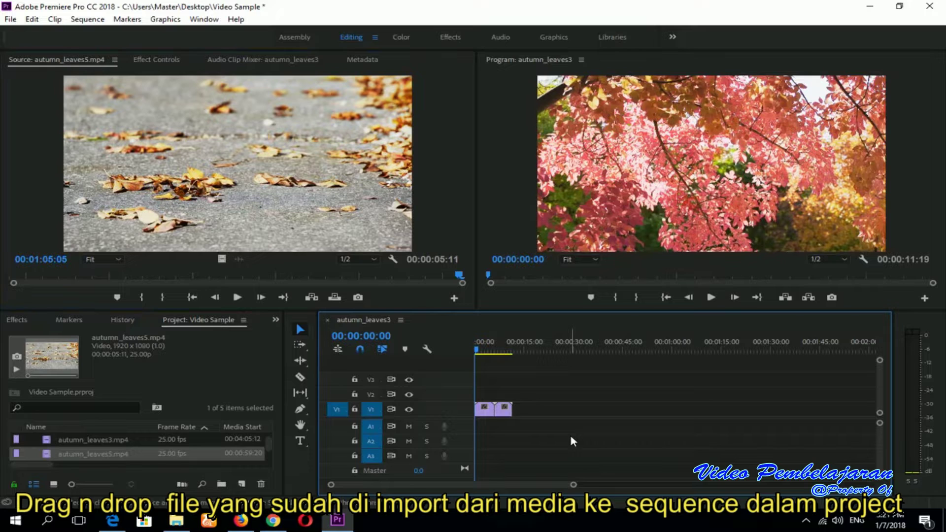
# Append Apples3.mov and then Apples2.mov to the end of the sequence
pyautogui.scroll(-1, 75, 454)
pyautogui.click(74, 454)
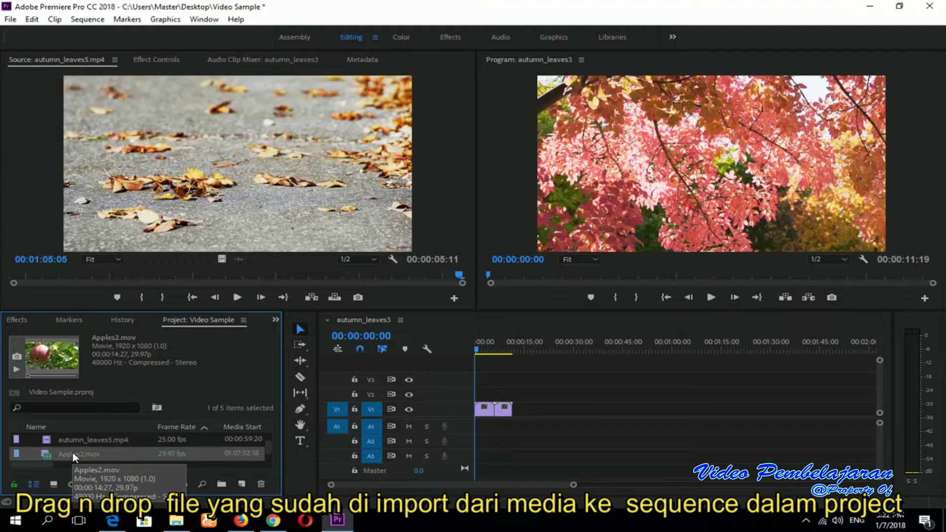
pyautogui.scroll(-1, 94, 453)
pyautogui.click(84, 456)
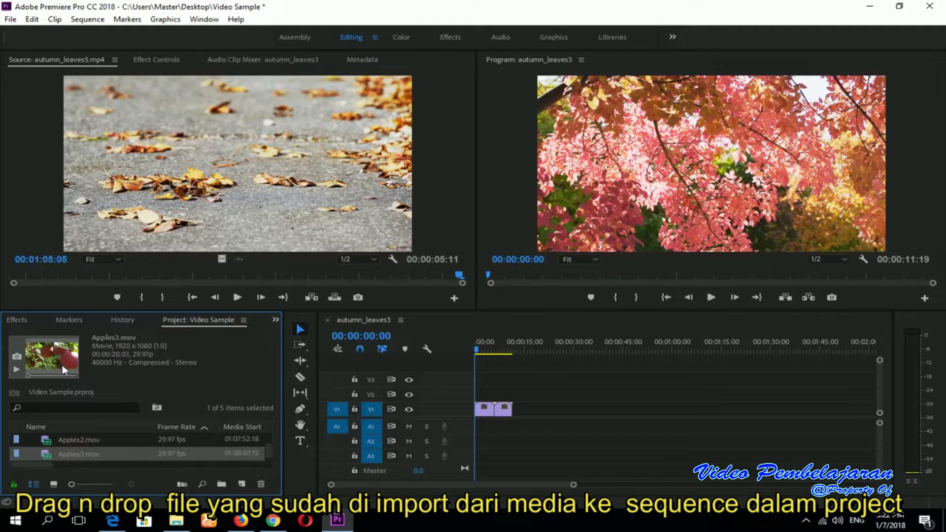
pyautogui.doubleClick(62, 370)
pyautogui.moveTo(265, 202)
pyautogui.mouseDown()
pyautogui.moveTo(559, 363)
pyautogui.moveTo(513, 419)
pyautogui.mouseUp()
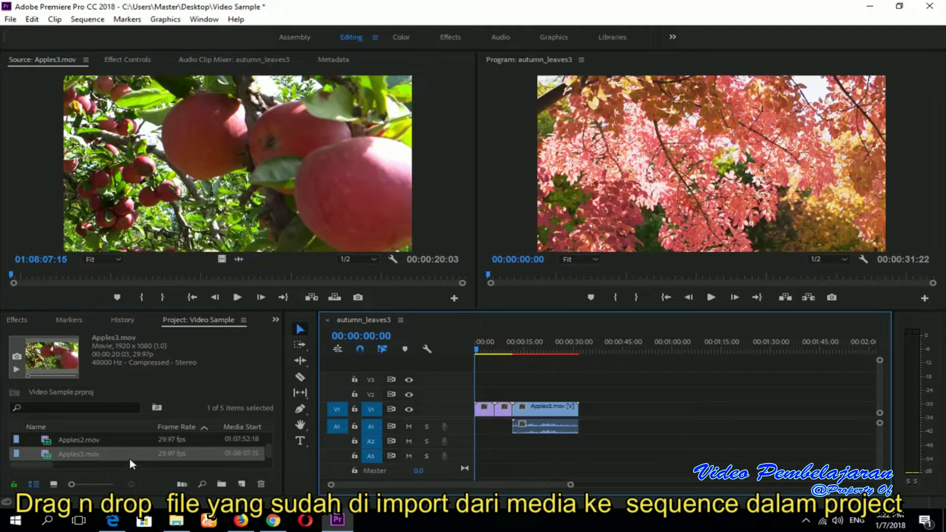
pyautogui.click(59, 443)
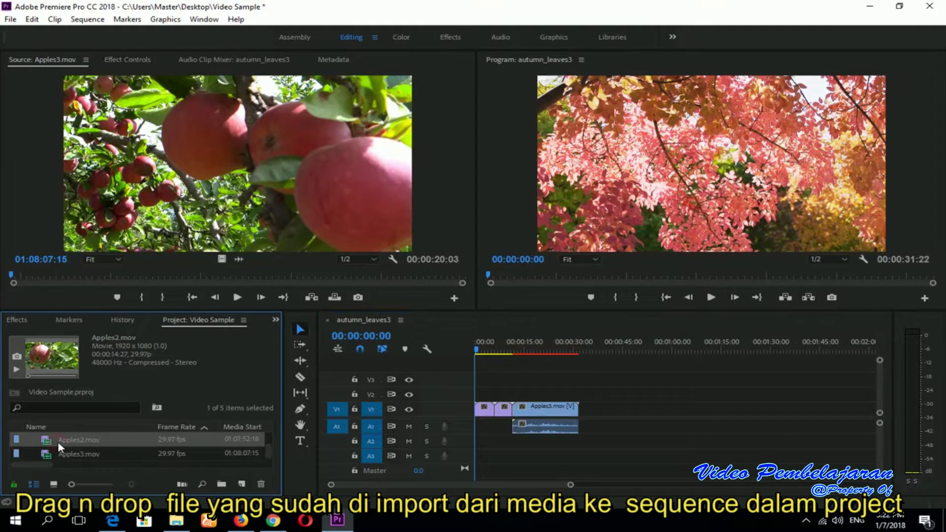
pyautogui.moveTo(59, 446); pyautogui.dragTo(163, 266)
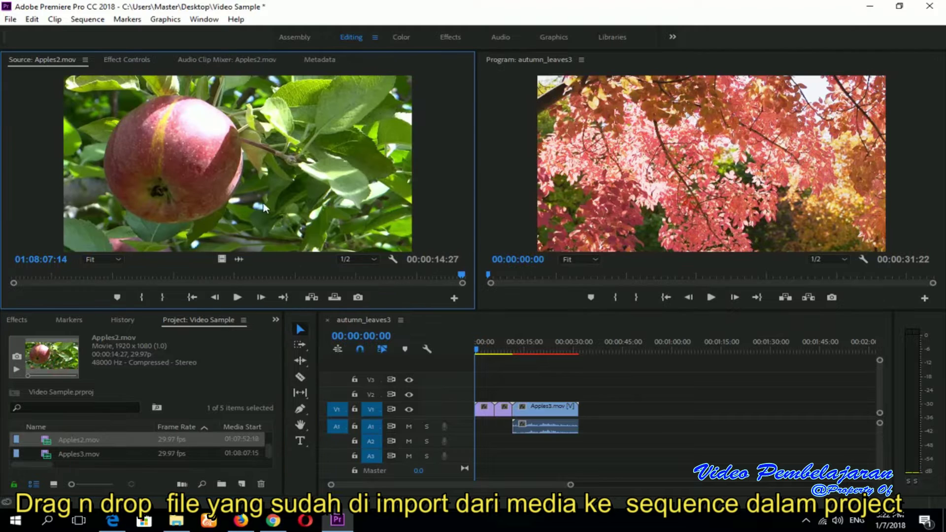
pyautogui.moveTo(264, 208); pyautogui.dragTo(589, 417)
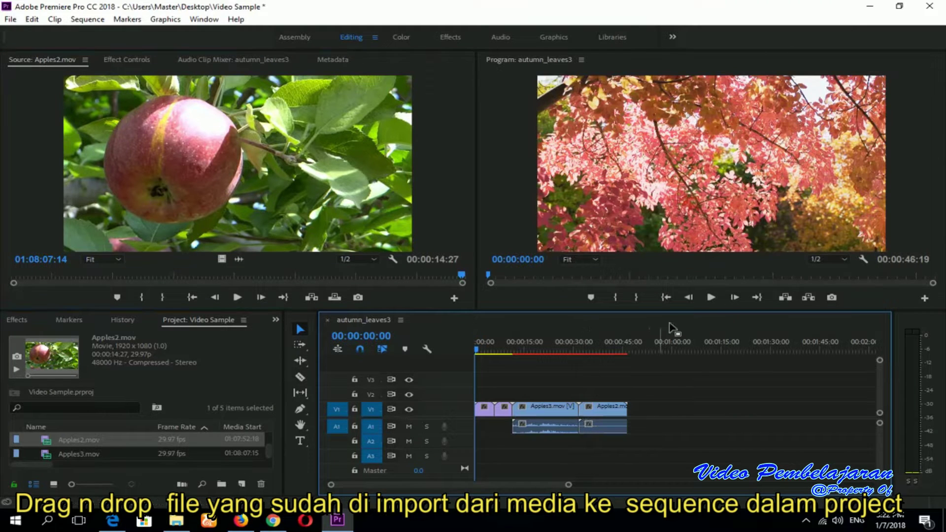
# Play back the 00:00:46:19 sequence, return to its start, and select the Type Tool
pyautogui.click(711, 298)
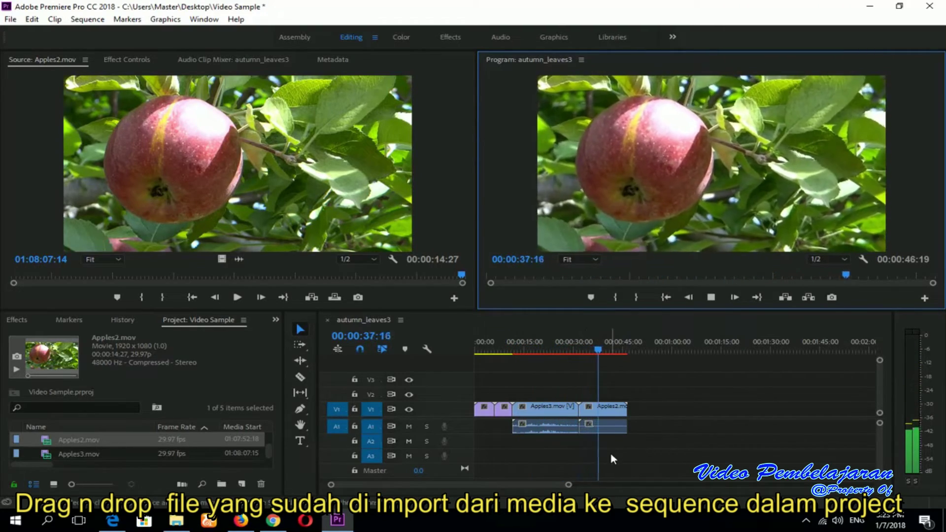
pyautogui.press('space')
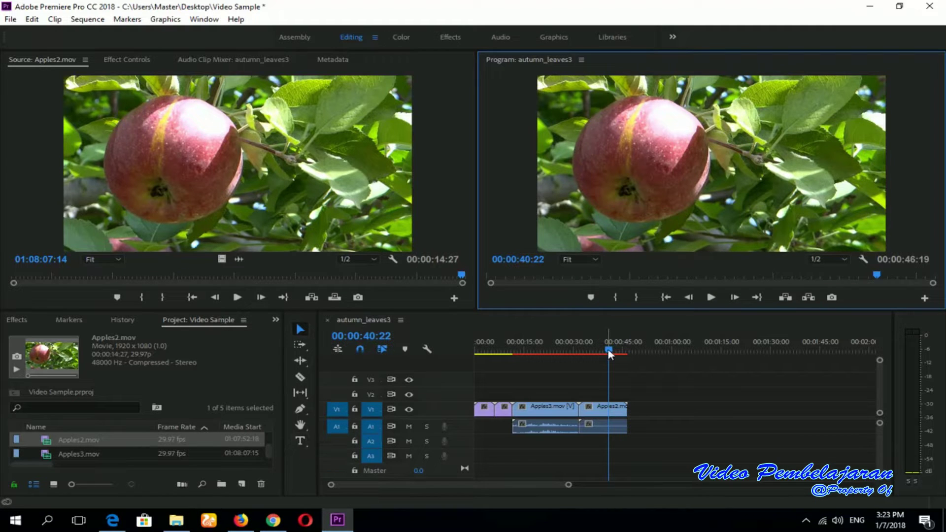
pyautogui.moveTo(609, 352); pyautogui.dragTo(475, 352)
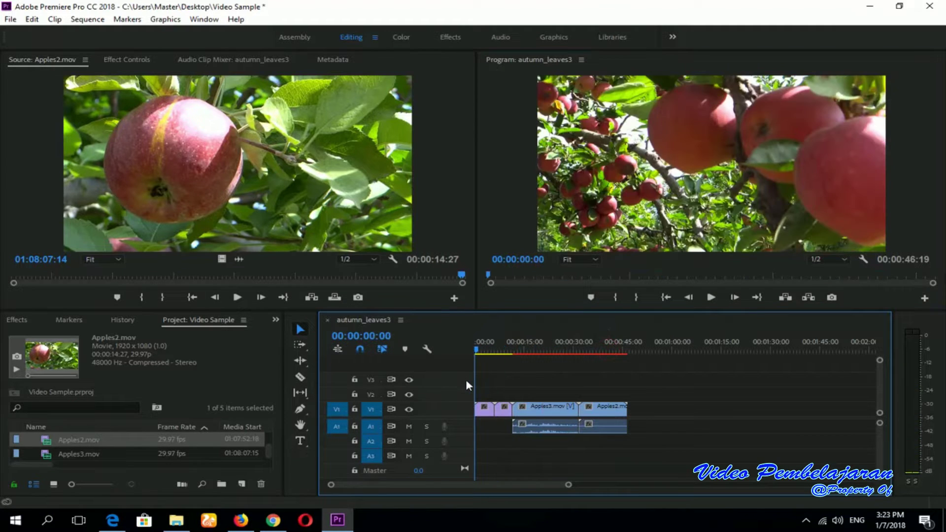
pyautogui.click(486, 415)
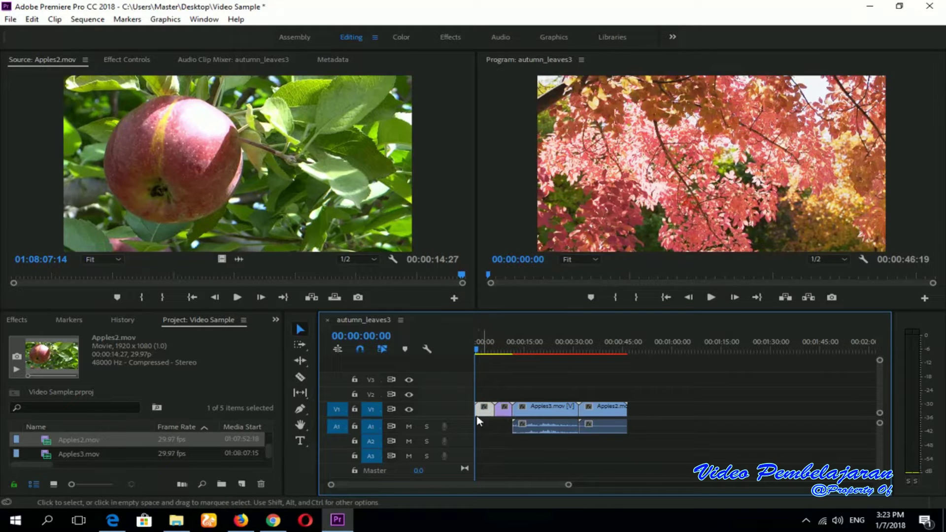
pyautogui.click(301, 443)
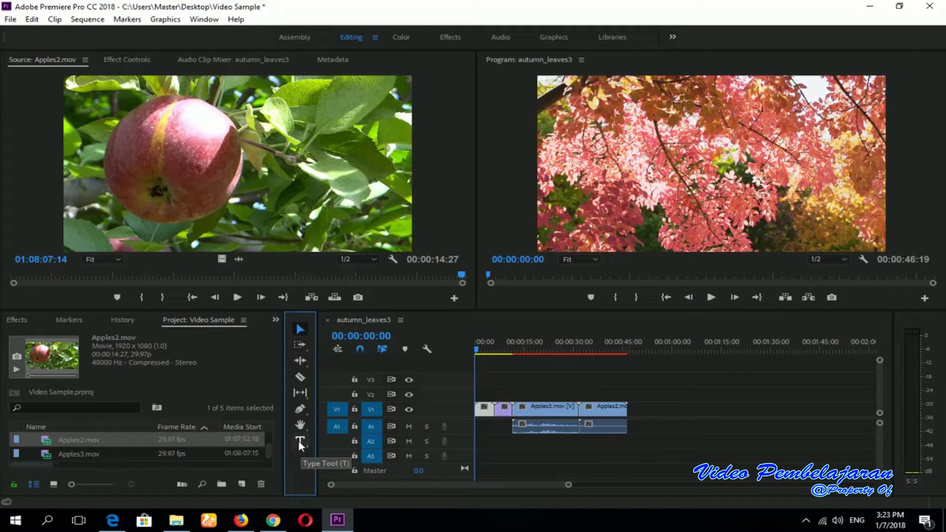
# Draw a text box across the top of the frame and type the two-line title 'Tutorial / Adobe Preomiere'
pyautogui.click(300, 443)
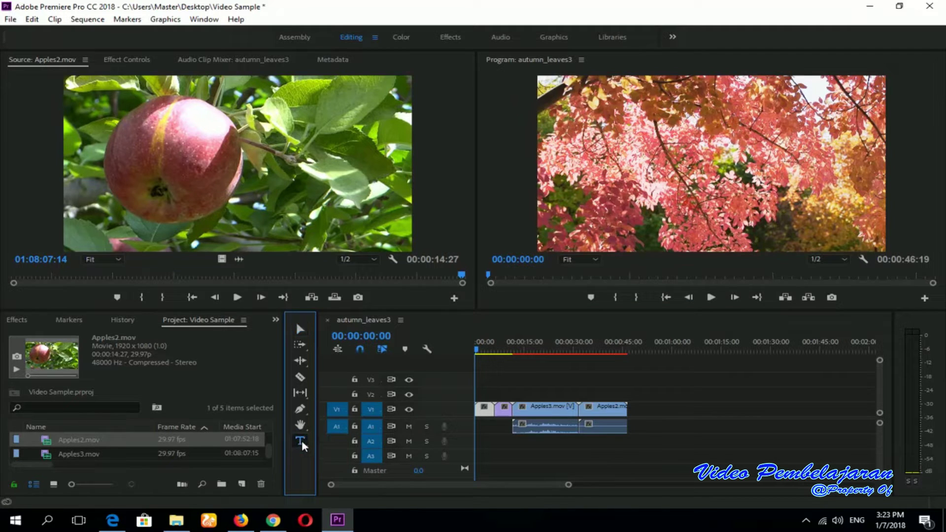
pyautogui.hotkey('alt', 'shift', '4')
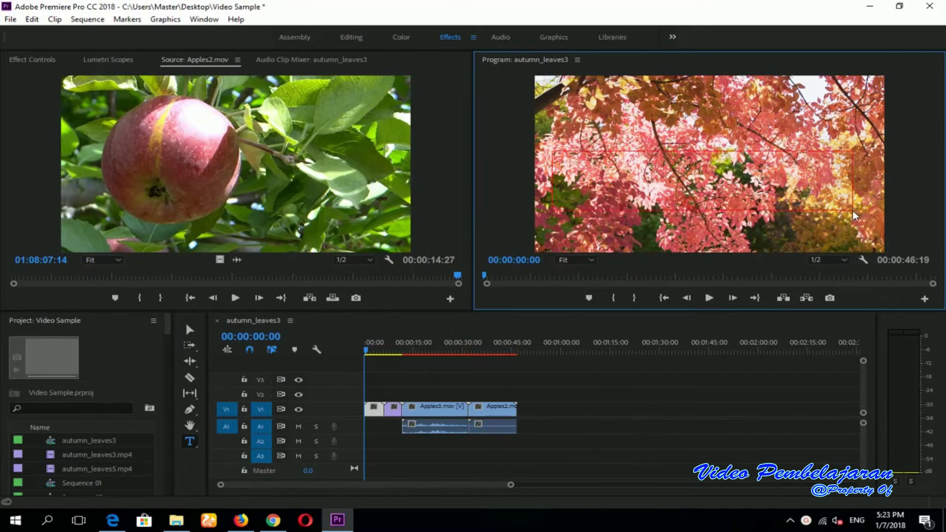
pyautogui.moveTo(552, 151); pyautogui.dragTo(870, 216)
pyautogui.hotkey('ctrl', 's')
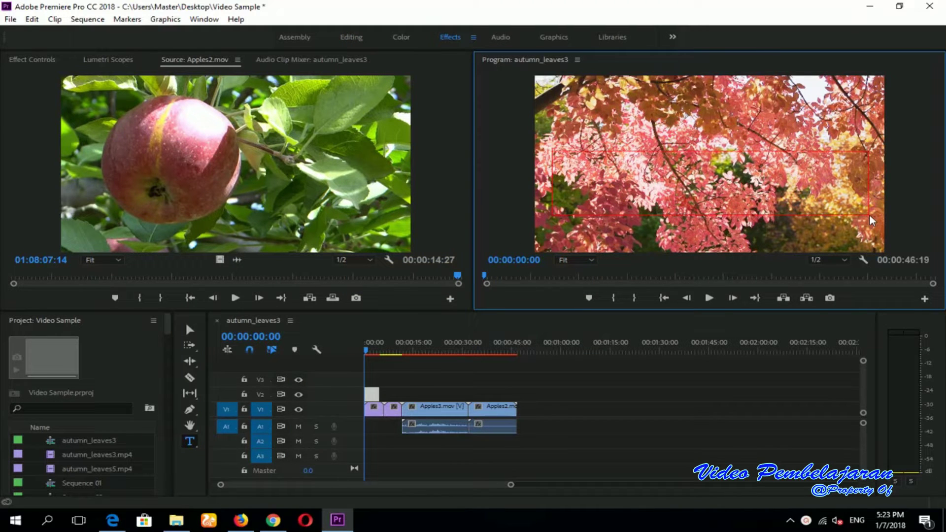
pyautogui.write('Tu')
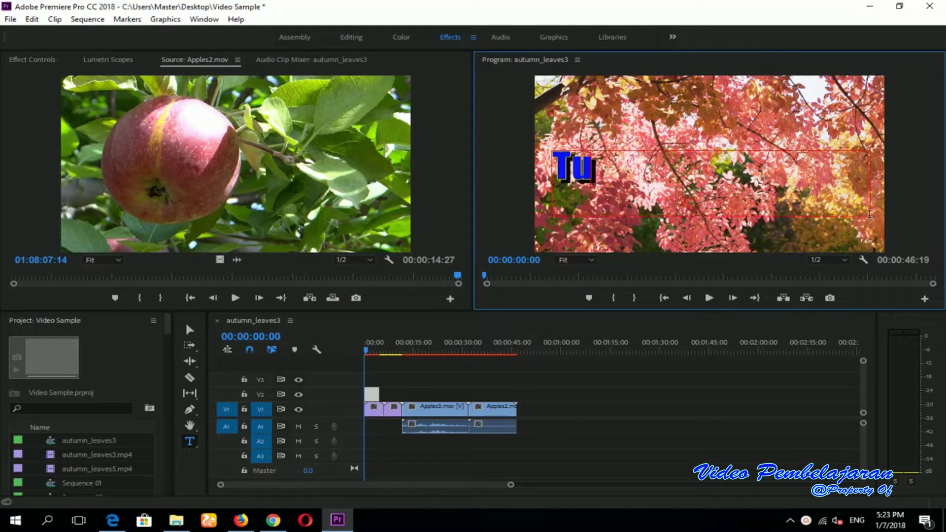
pyautogui.write('torial Ad')
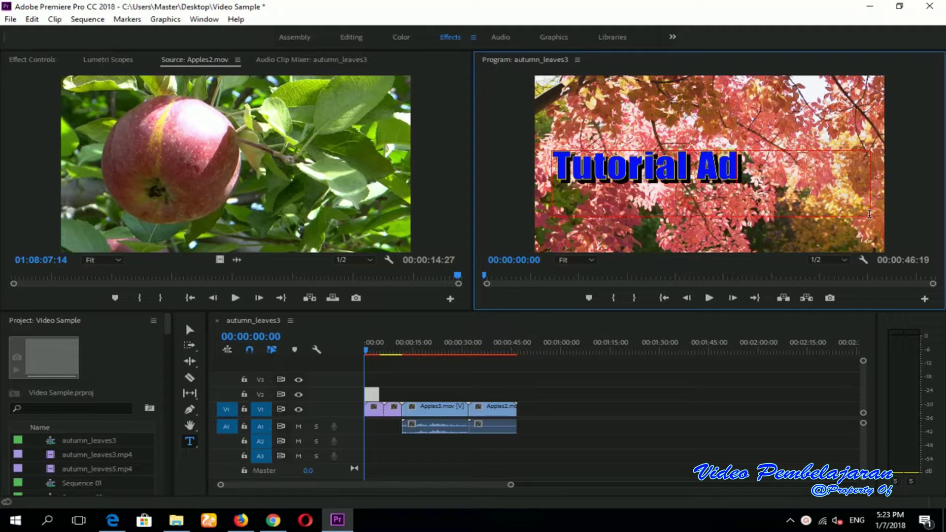
pyautogui.write('obe P')
pyautogui.press('BackSpace')
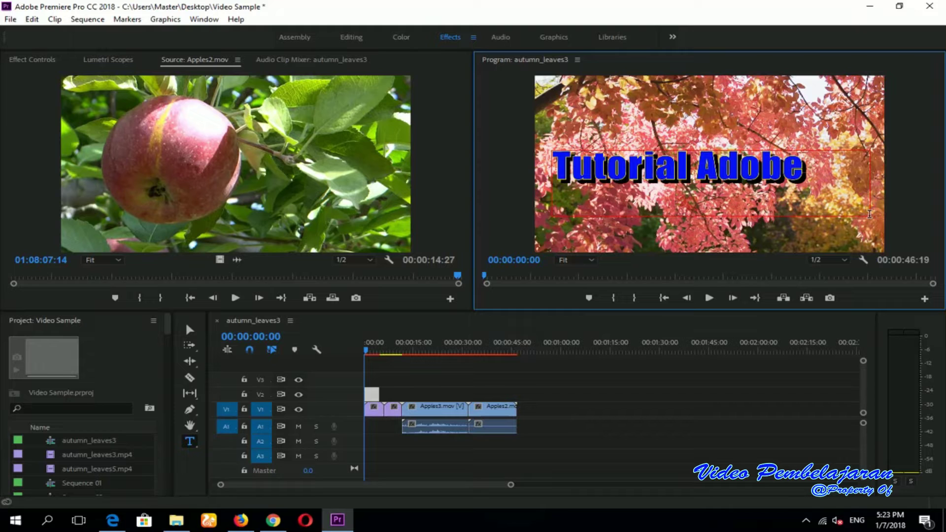
pyautogui.press('BackSpace')
pyautogui.press('BackSpace')
pyautogui.press('BackSpace')
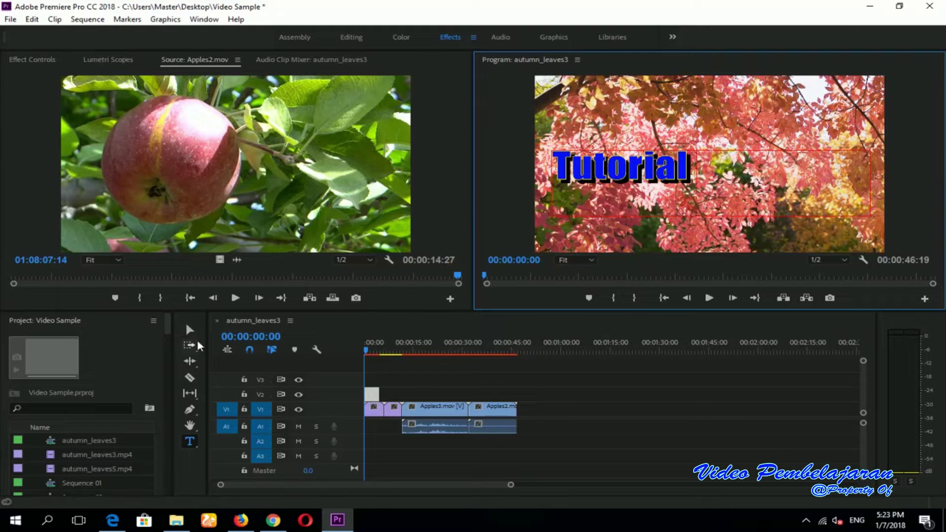
pyautogui.press('Escape')
pyautogui.click(712, 149)
pyautogui.hotkey('ctrl', 'z')
pyautogui.hotkey('ctrl', 'z')
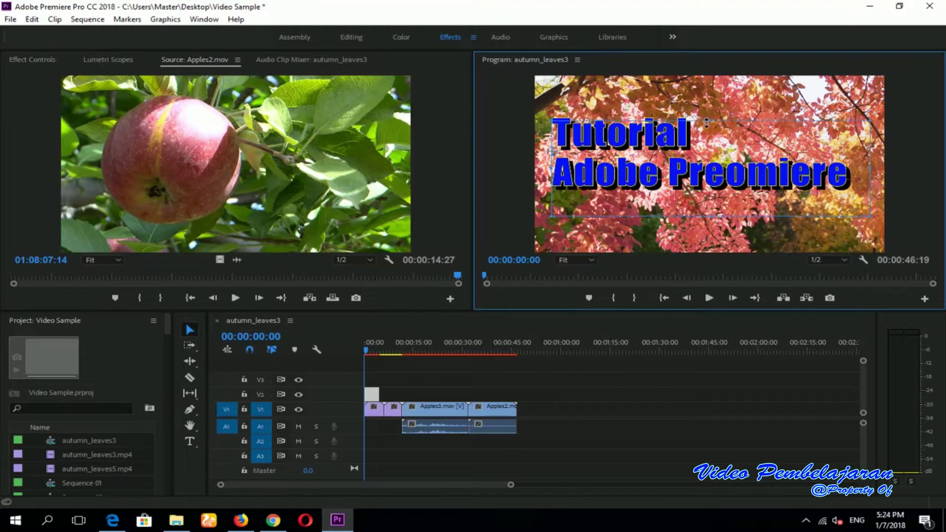
pyautogui.hotkey('ctrl', 'z')
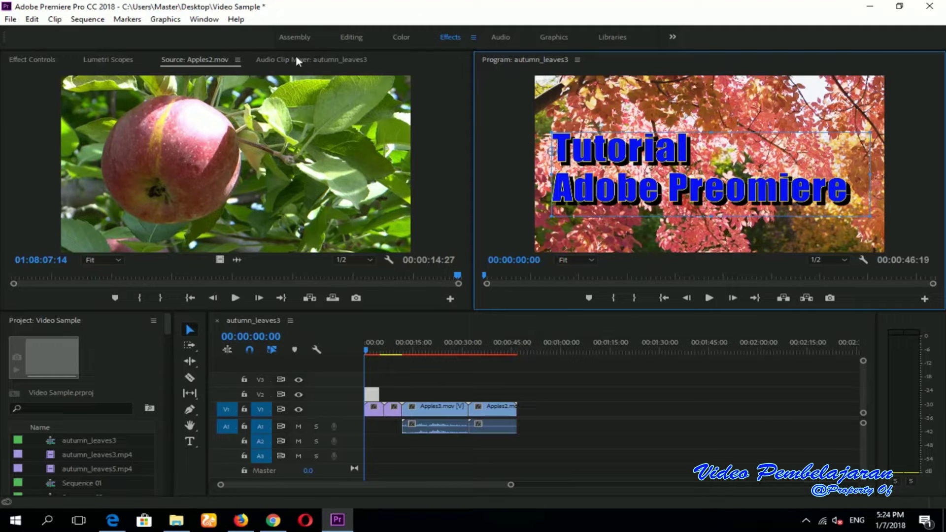
# In Essential Graphics, centre the title horizontally and vertically, centre-align its lines, and set size 180
pyautogui.click(204, 20)
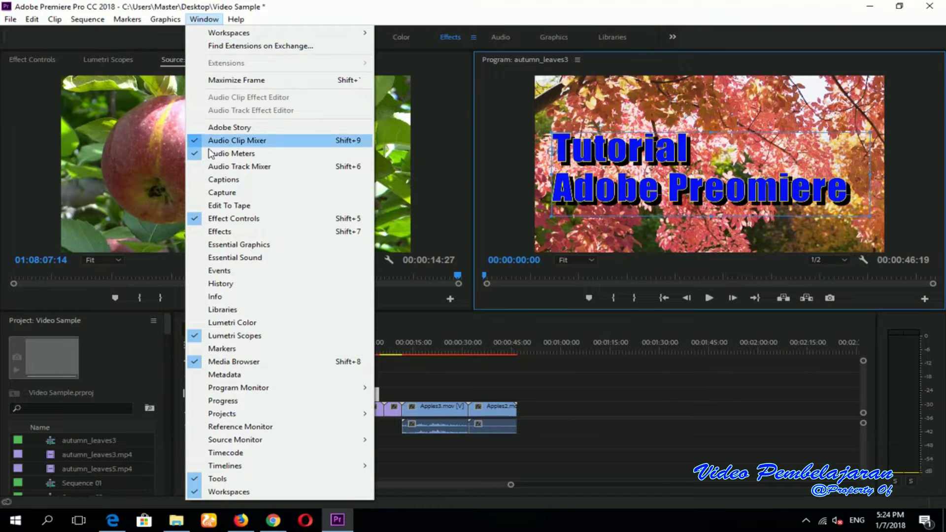
pyautogui.click(226, 244)
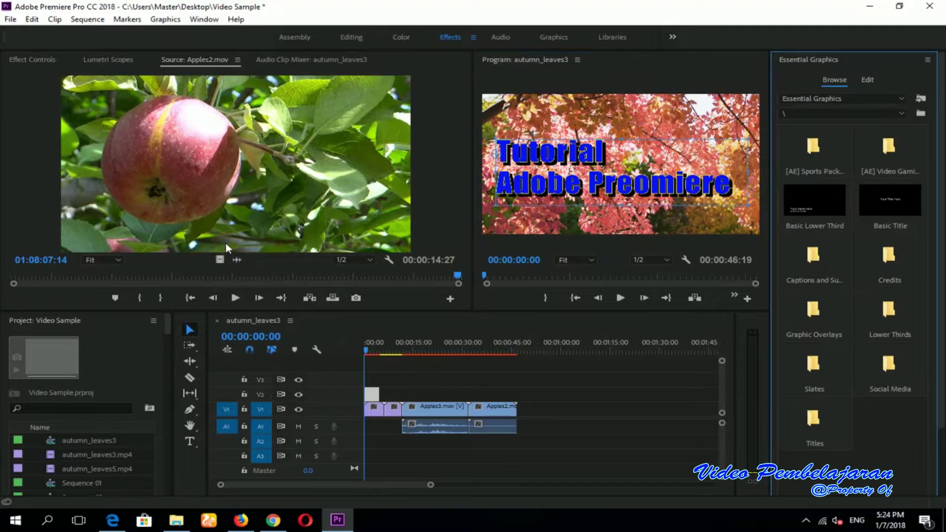
pyautogui.click(868, 80)
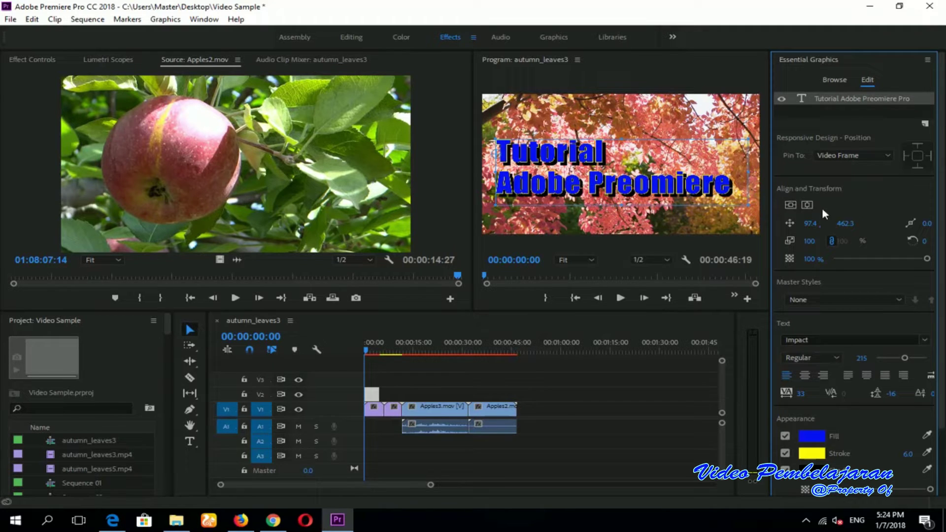
pyautogui.click(808, 205)
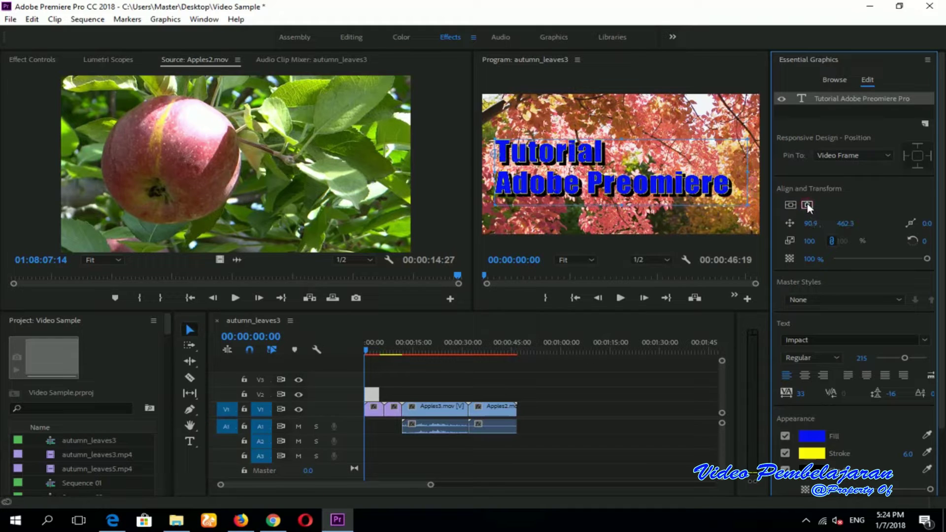
pyautogui.click(794, 203)
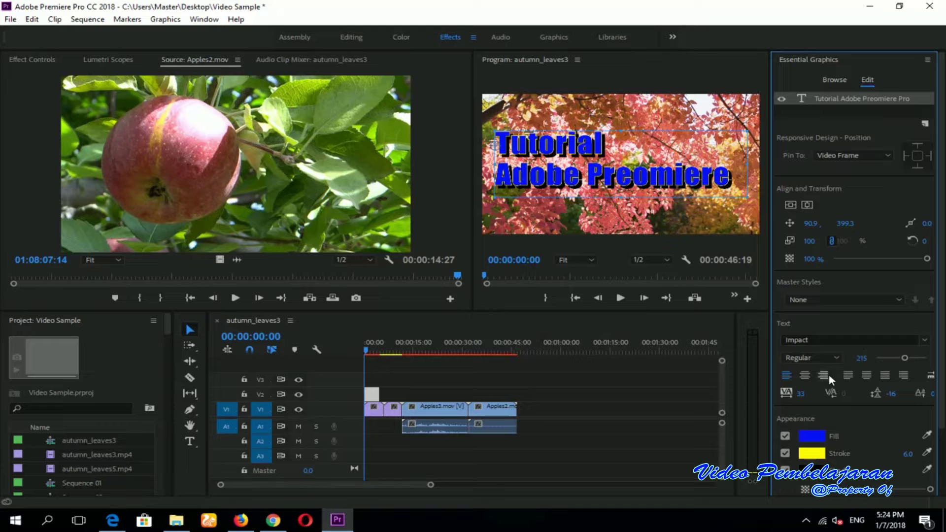
pyautogui.click(807, 377)
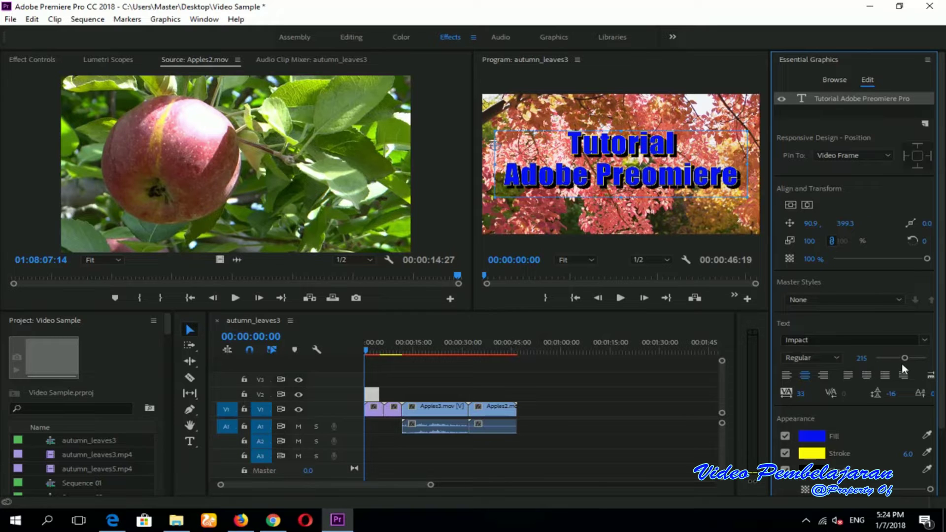
pyautogui.moveTo(906, 359); pyautogui.dragTo(894, 359)
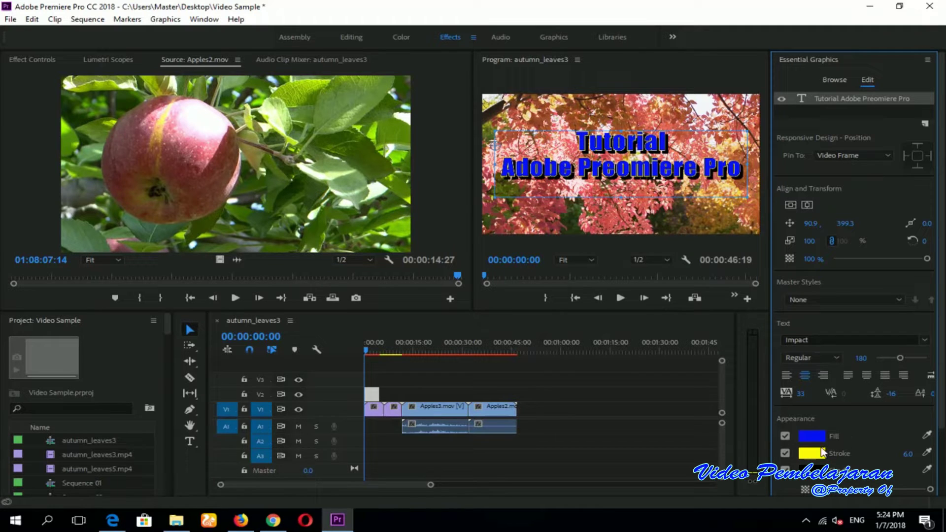
# Give the title a red fill and a near-white stroke of width 10
pyautogui.click(805, 438)
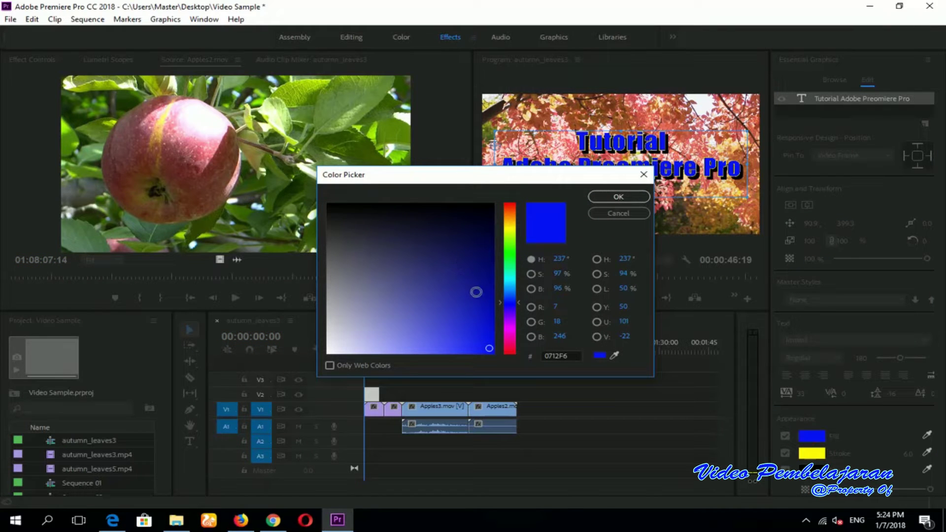
pyautogui.click(511, 204)
pyautogui.click(615, 198)
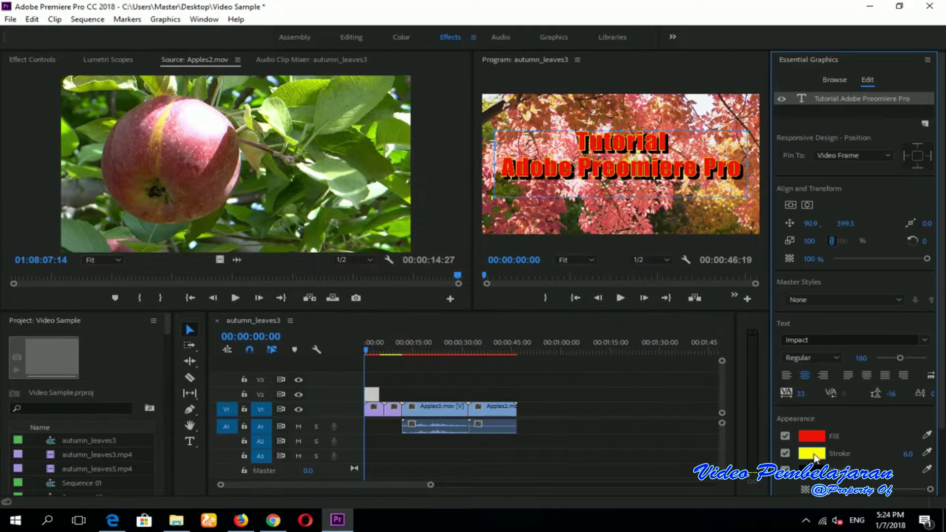
pyautogui.click(814, 459)
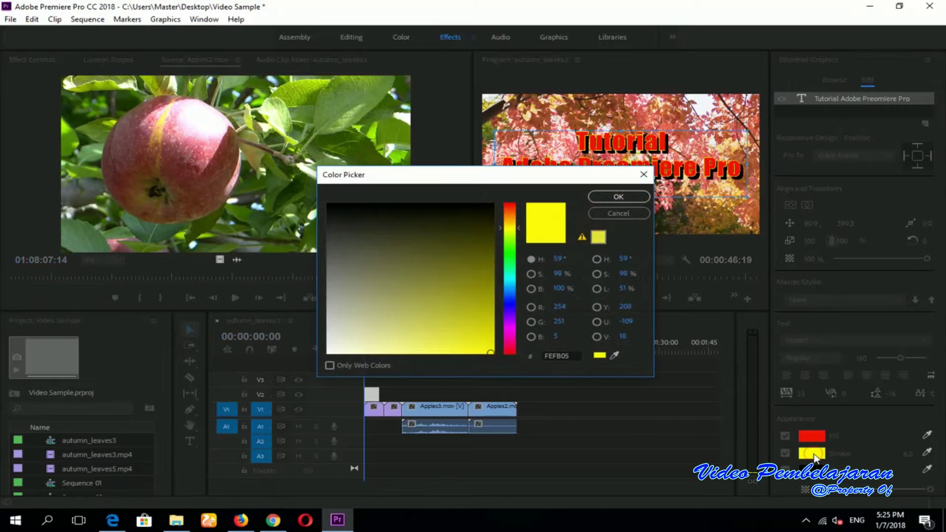
pyautogui.click(338, 347)
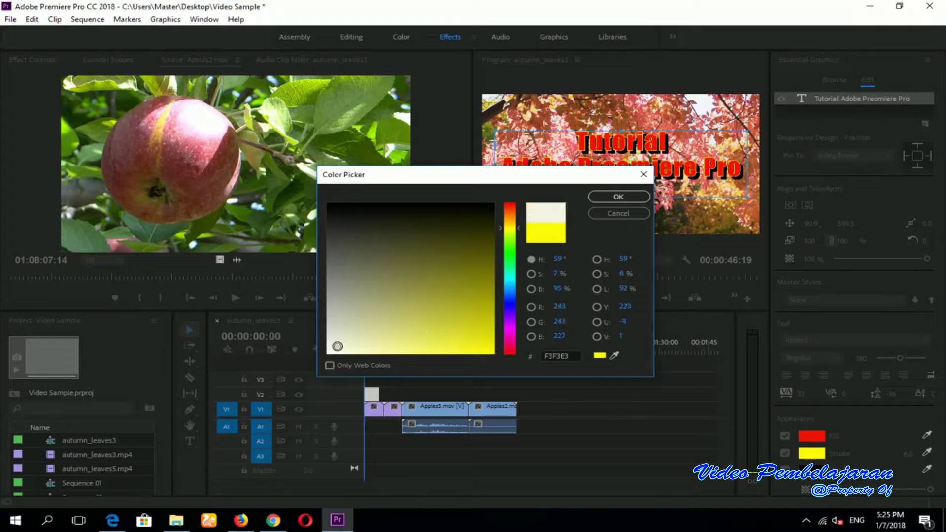
pyautogui.click(605, 197)
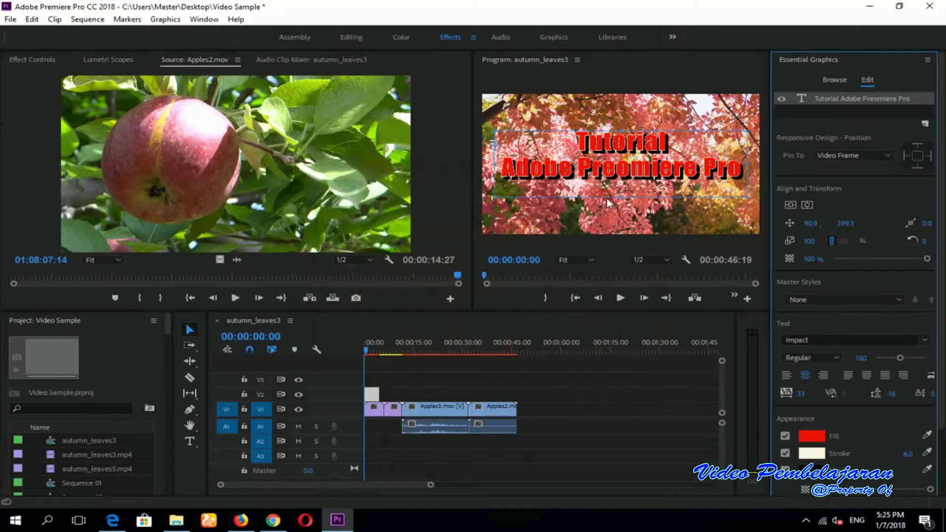
pyautogui.click(908, 454)
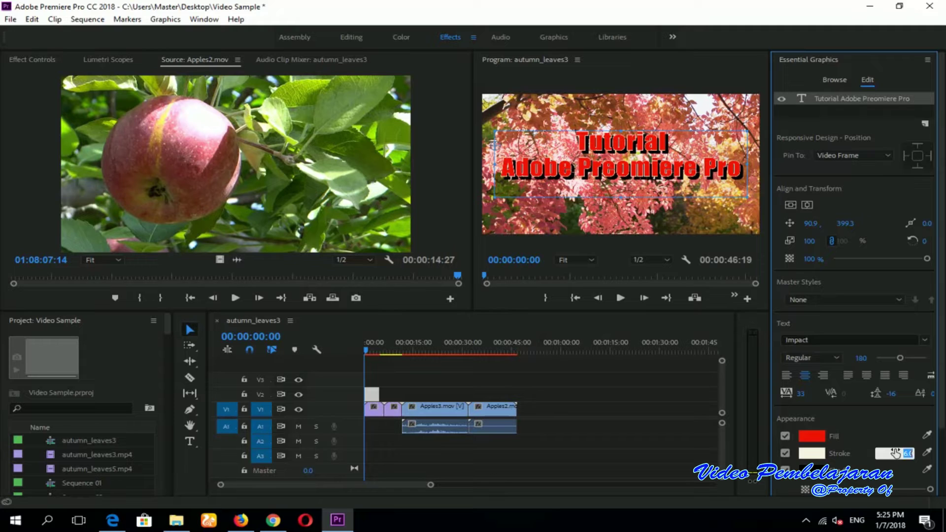
pyautogui.write('10')
pyautogui.press('Return')
pyautogui.click(873, 427)
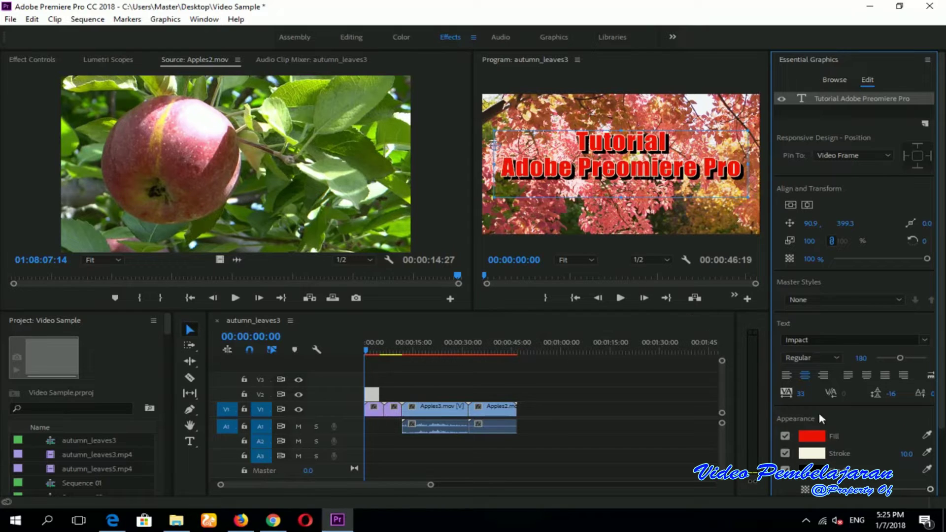
# Change the title fill to blue (2307F6) and deselect the title
pyautogui.click(820, 437)
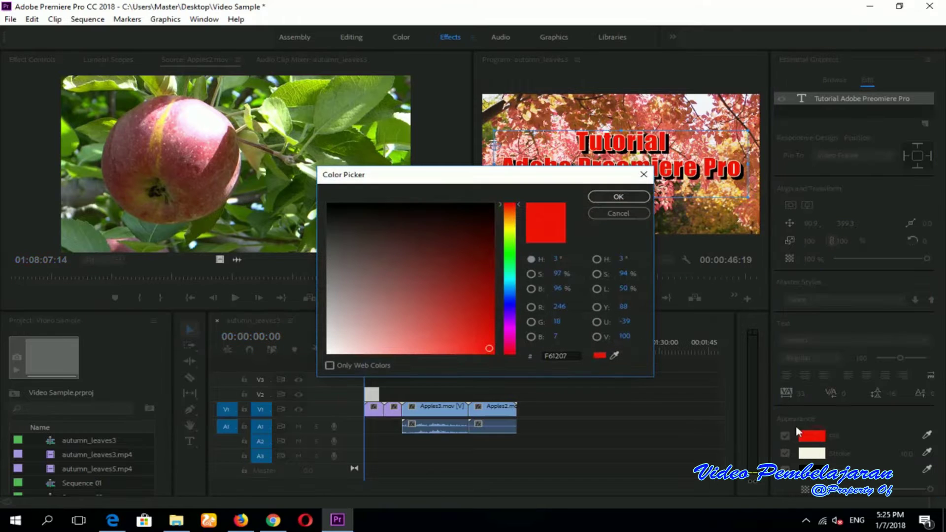
pyautogui.click(511, 306)
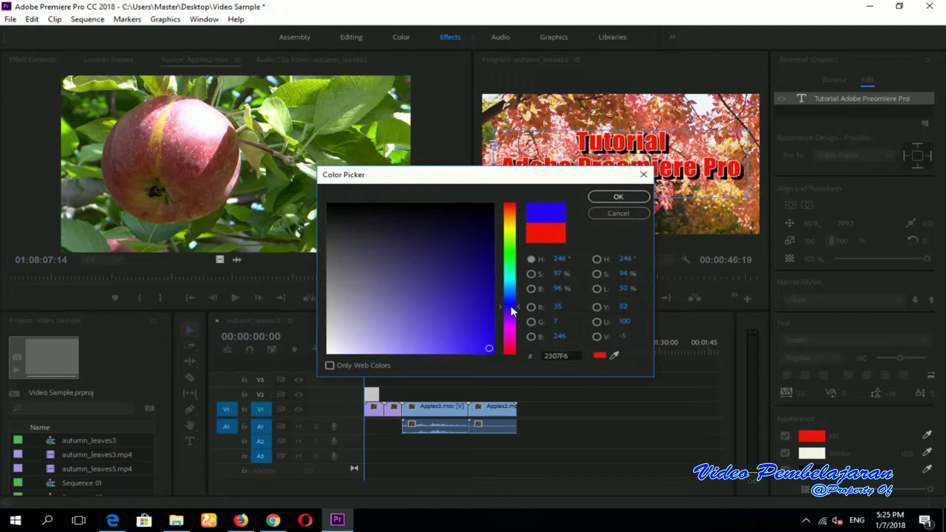
pyautogui.click(598, 197)
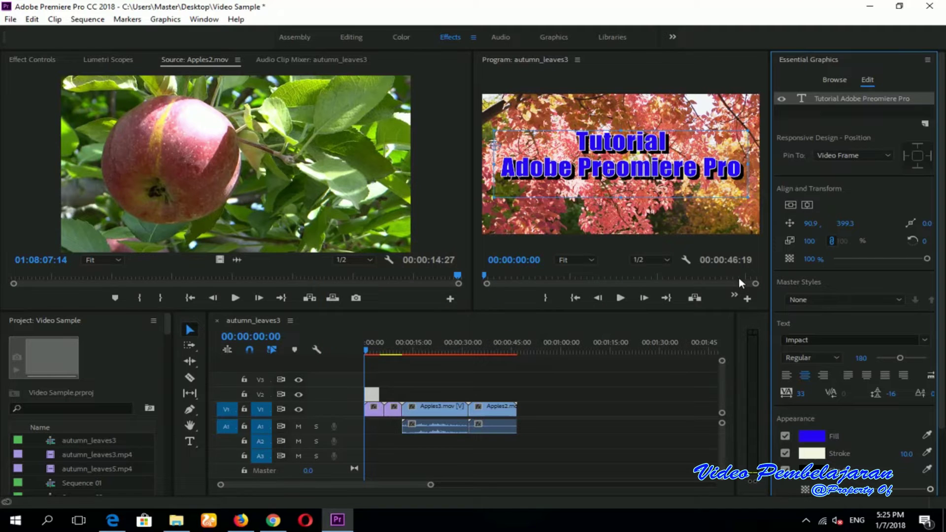
pyautogui.click(674, 225)
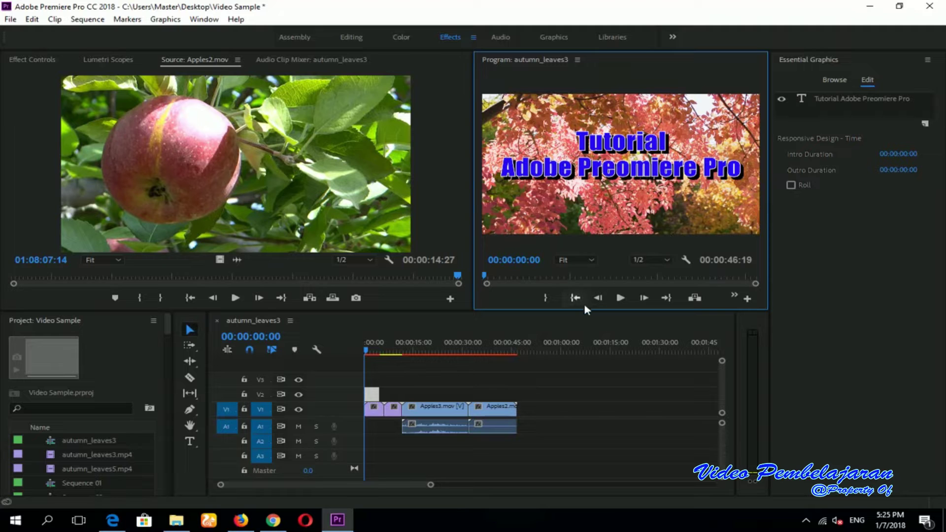
# Play the sequence opening to check the title, stopping on the fallen leaves at about 9 seconds
pyautogui.click(621, 298)
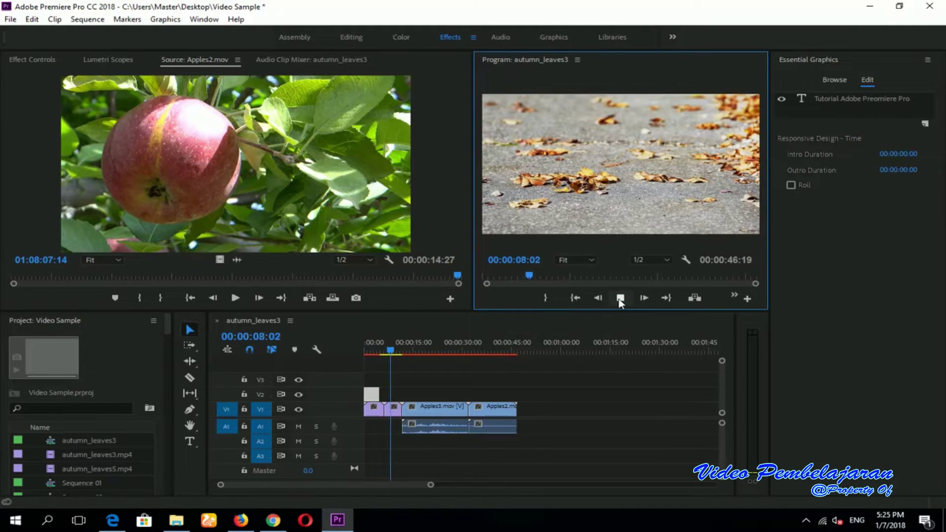
pyautogui.click(620, 298)
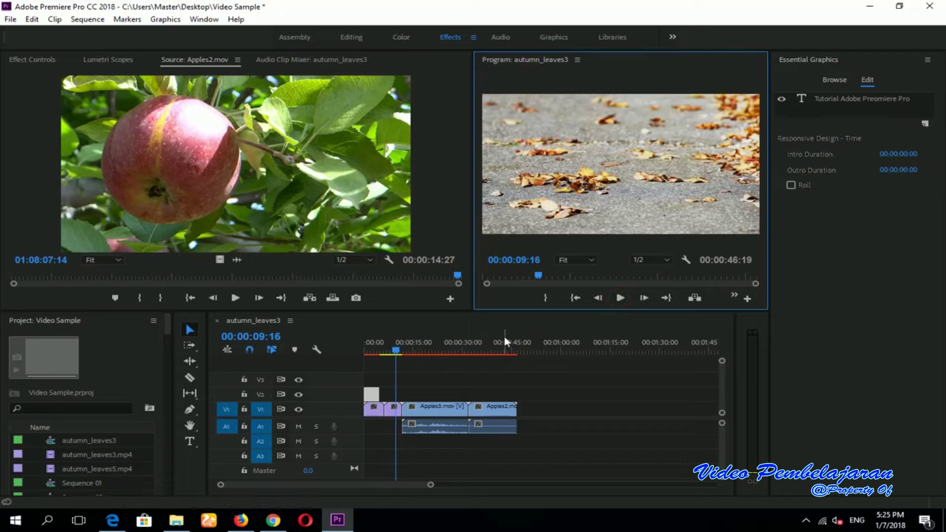
pyautogui.click(204, 20)
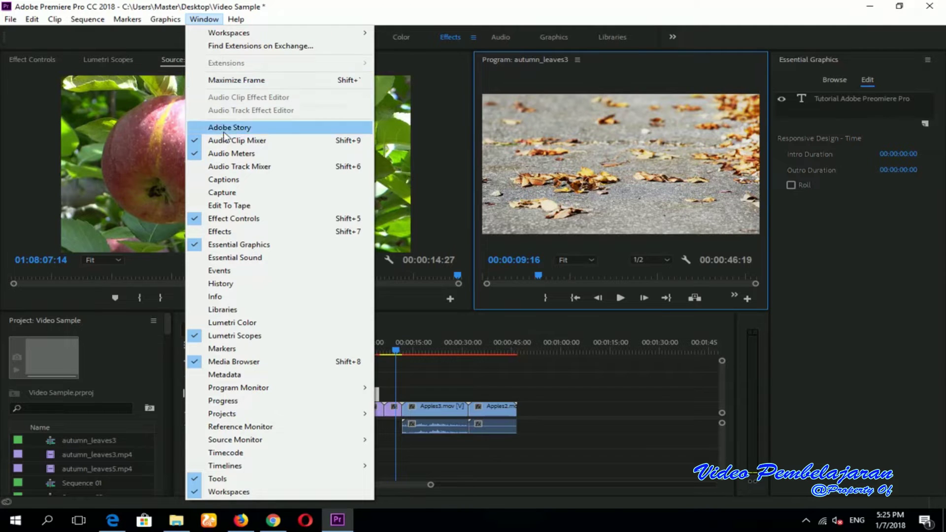
# Show the Effects panel and expand Video Transitions > Dissolve to select Cross Dissolve
pyautogui.click(196, 230)
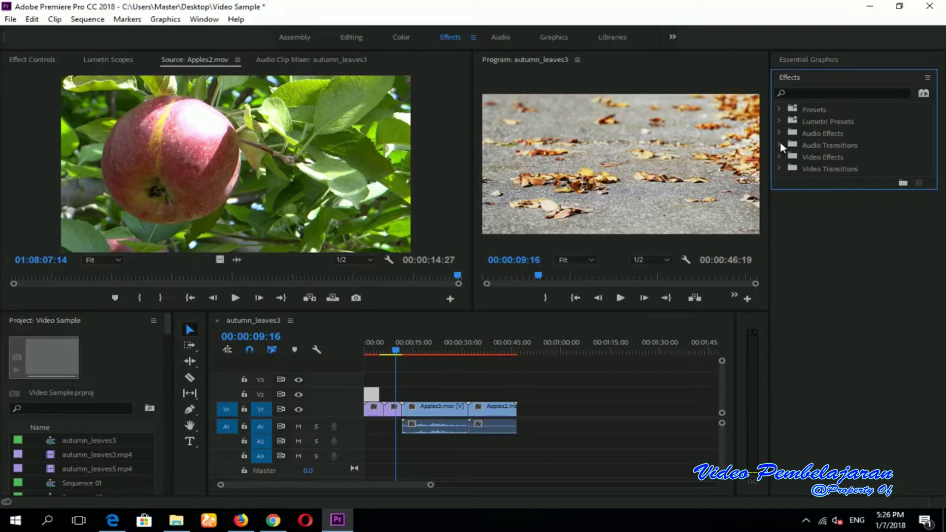
pyautogui.click(779, 146)
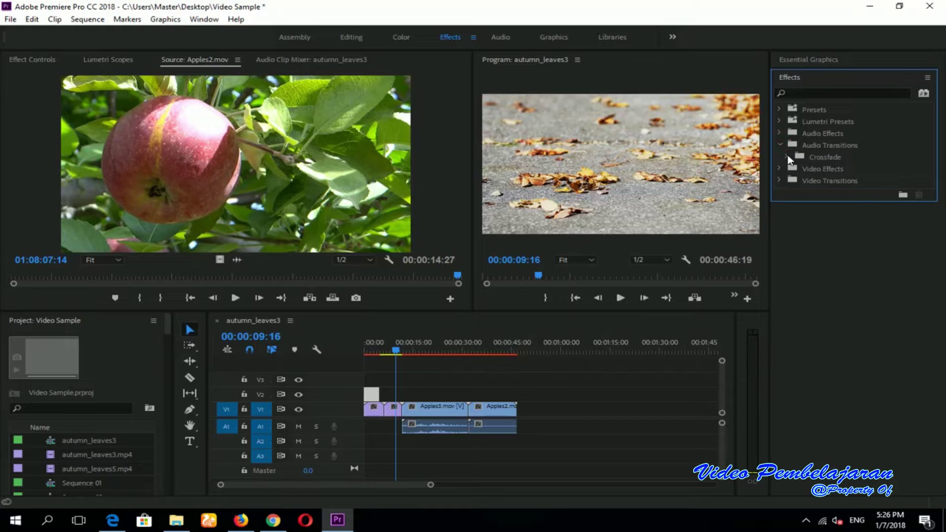
pyautogui.click(786, 157)
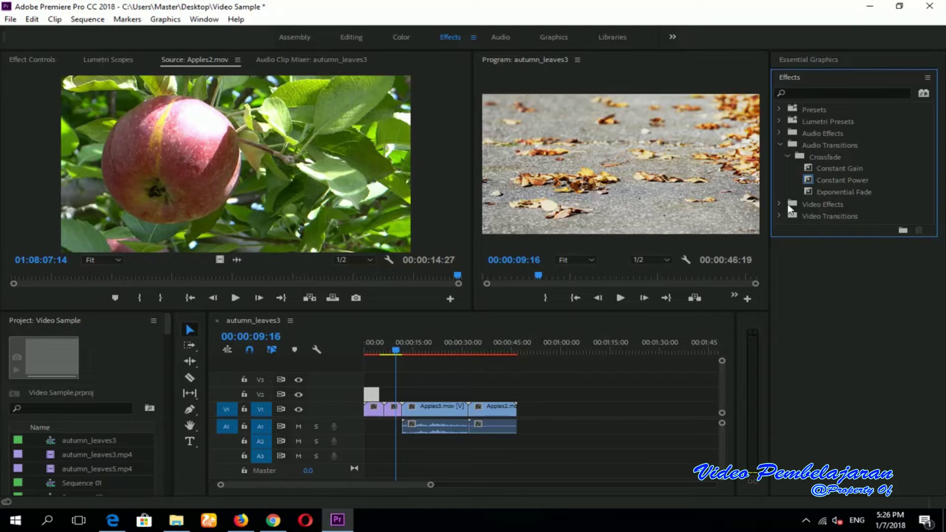
pyautogui.click(780, 216)
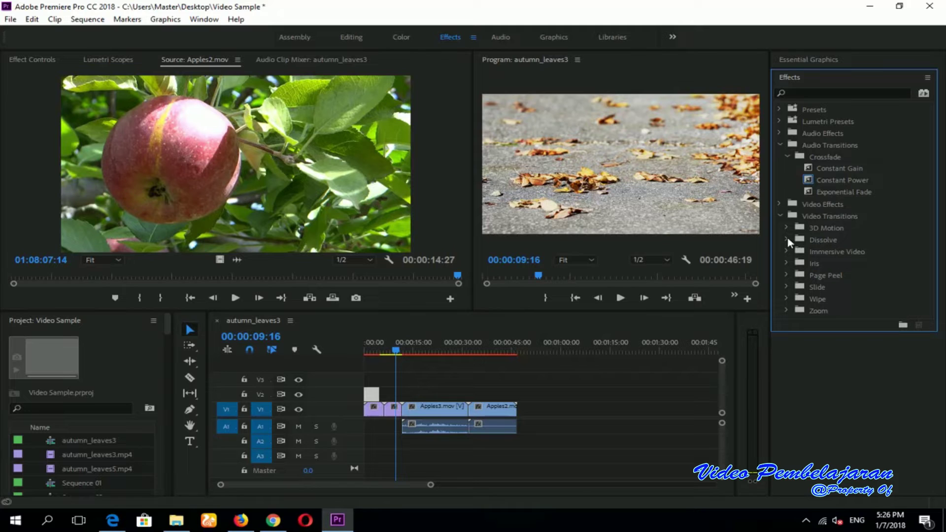
pyautogui.click(787, 239)
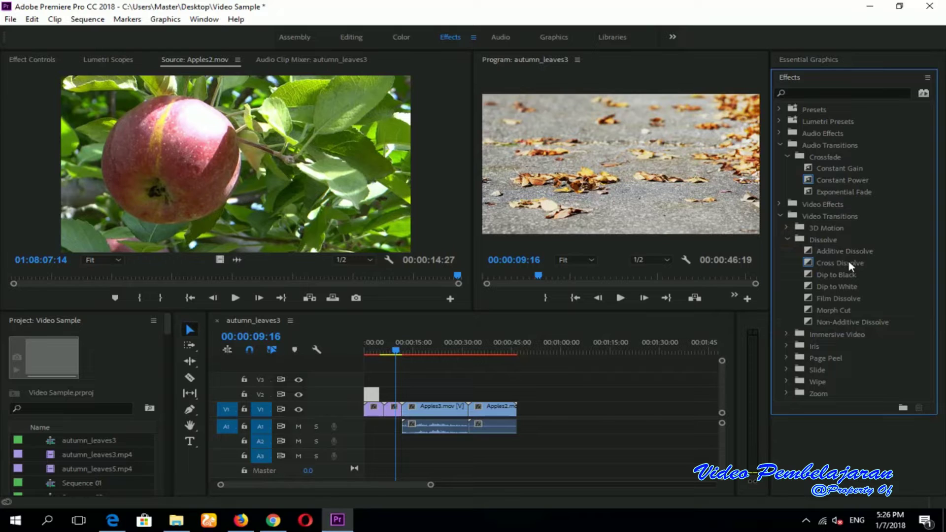
pyautogui.click(851, 267)
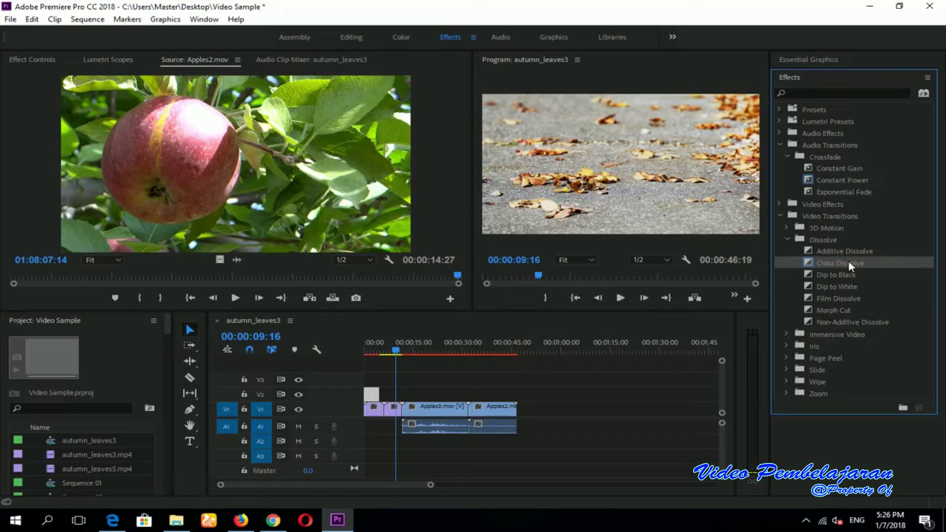
# Apply Cross Dissolve at the cut between the two autumn-leaves clips, accepting the insufficient media warning
pyautogui.moveTo(851, 267); pyautogui.dragTo(395, 419)
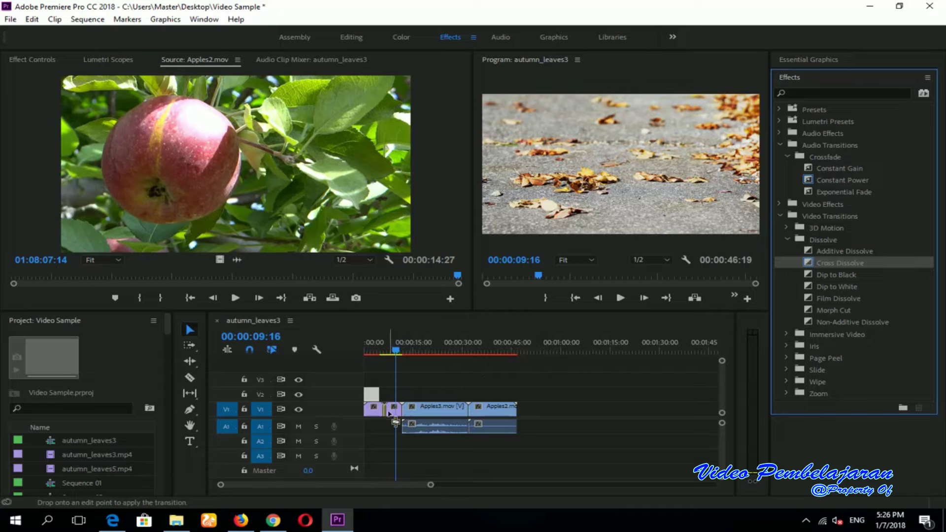
pyautogui.moveTo(390, 414); pyautogui.dragTo(389, 414)
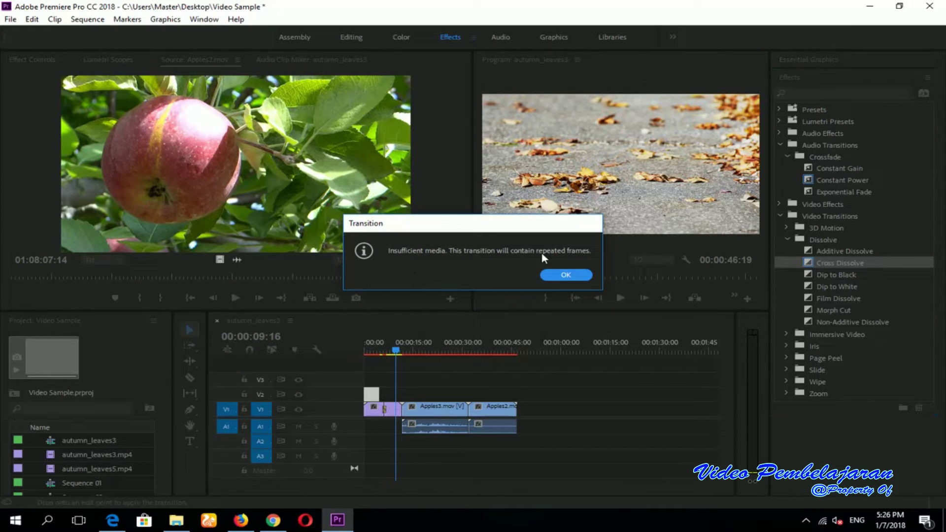
pyautogui.click(559, 276)
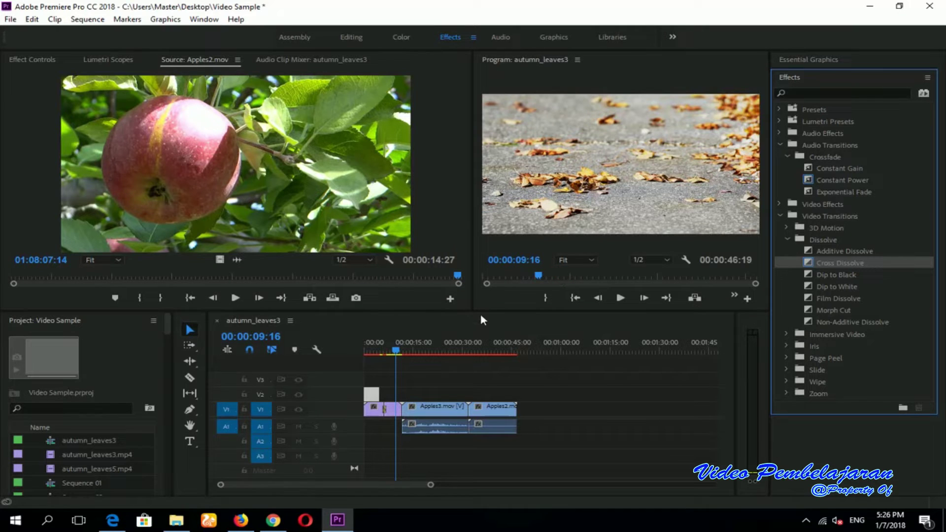
# Preview the Cross Dissolve from 9:20 and widen the Program monitor
pyautogui.moveTo(396, 348); pyautogui.dragTo(383, 350)
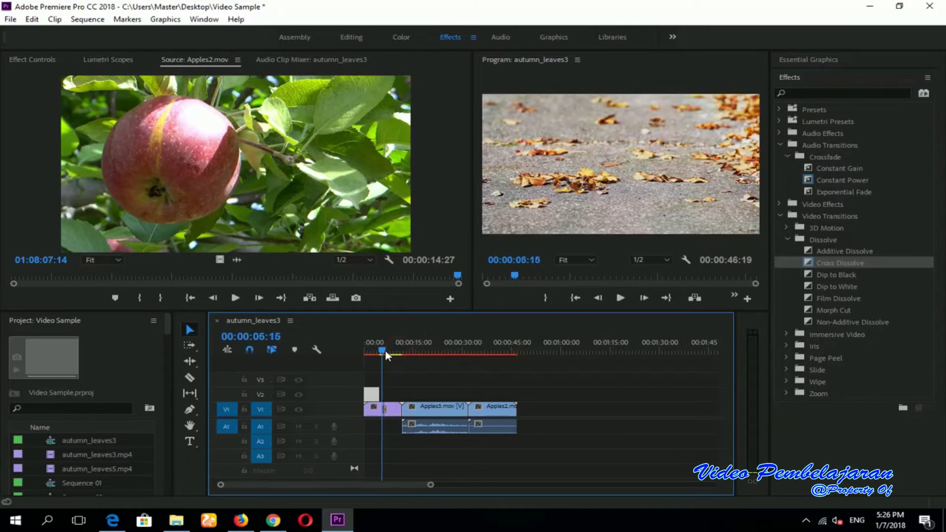
pyautogui.click(621, 299)
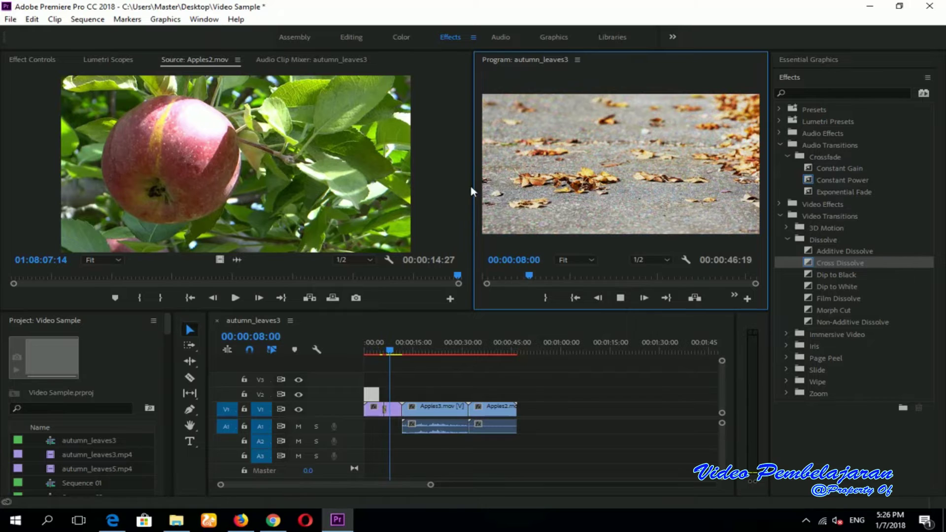
pyautogui.moveTo(472, 186); pyautogui.dragTo(336, 186)
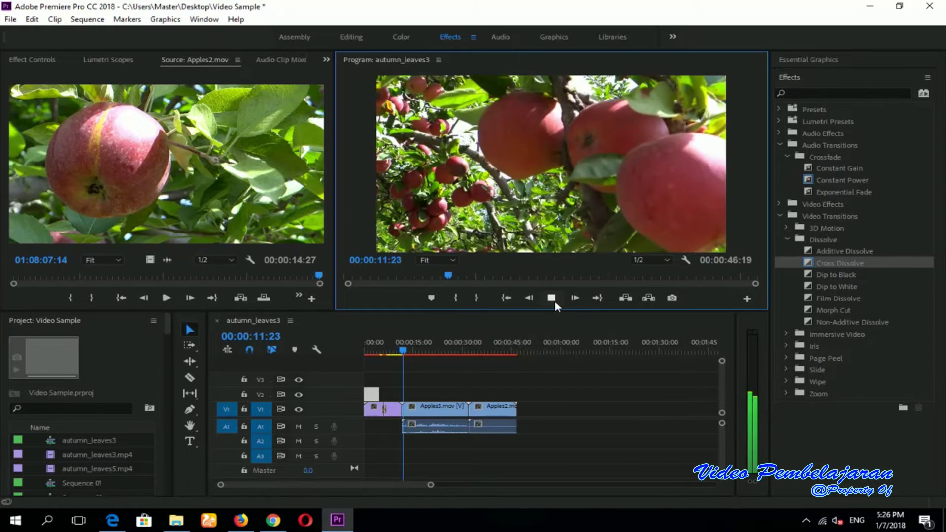
pyautogui.click(553, 298)
pyautogui.click(396, 351)
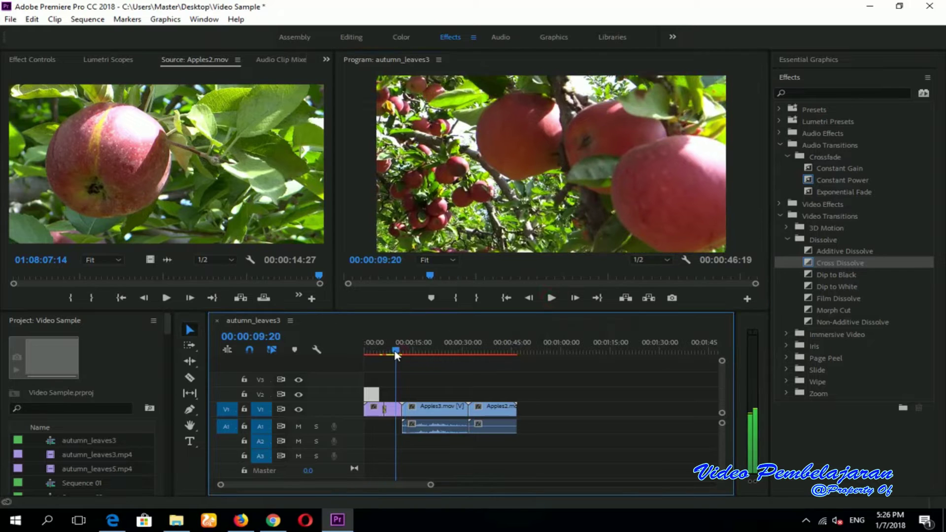
pyautogui.click(552, 298)
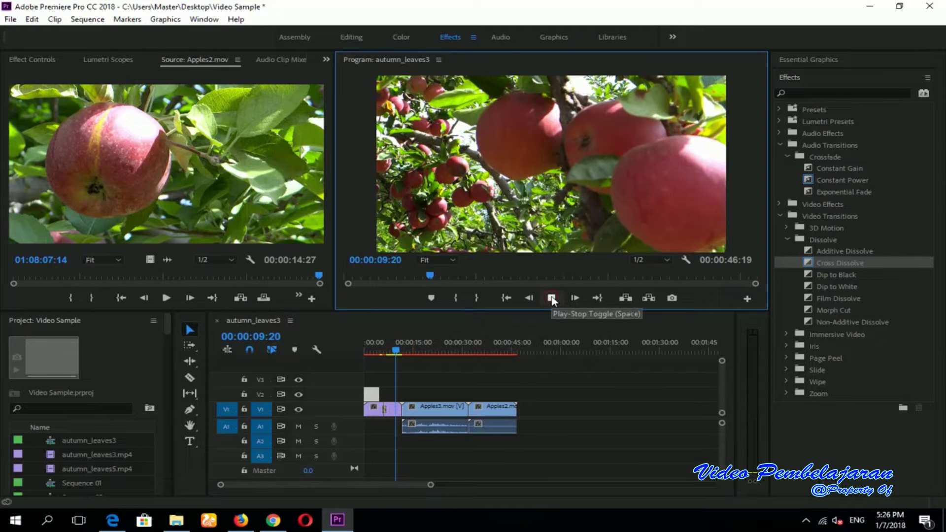
pyautogui.click(552, 299)
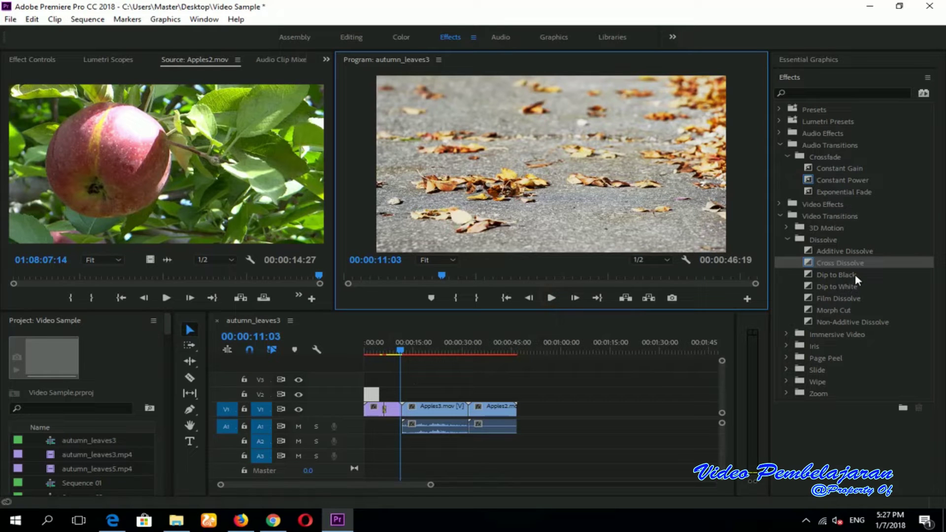
pyautogui.click(787, 228)
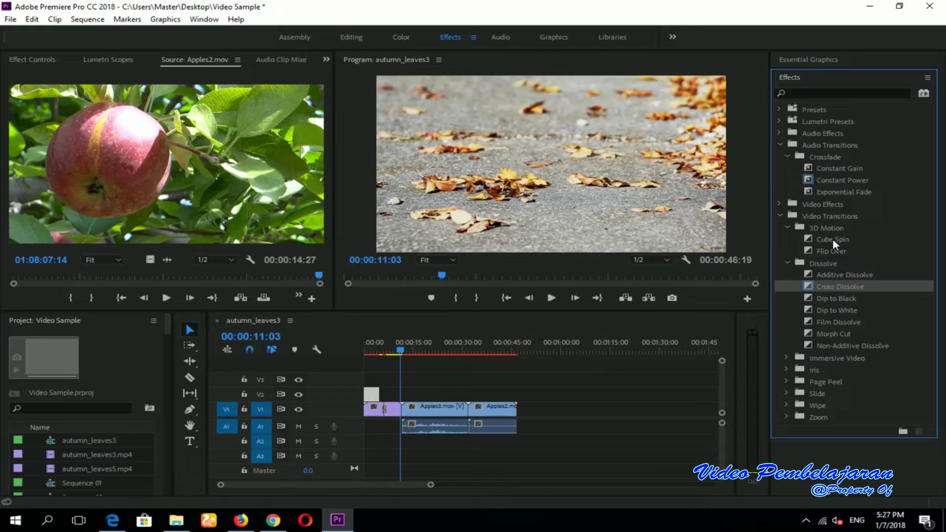
# Drop Flip Over on the V1 cut before Apples3.mov, accept the warning, and play it back
pyautogui.moveTo(836, 249); pyautogui.dragTo(526, 362)
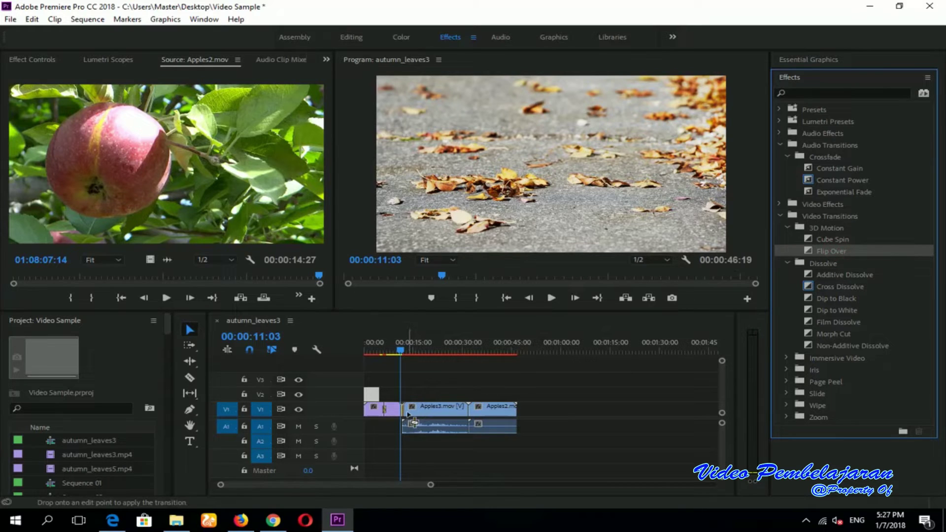
pyautogui.moveTo(526, 361); pyautogui.dragTo(409, 415)
pyautogui.click(572, 274)
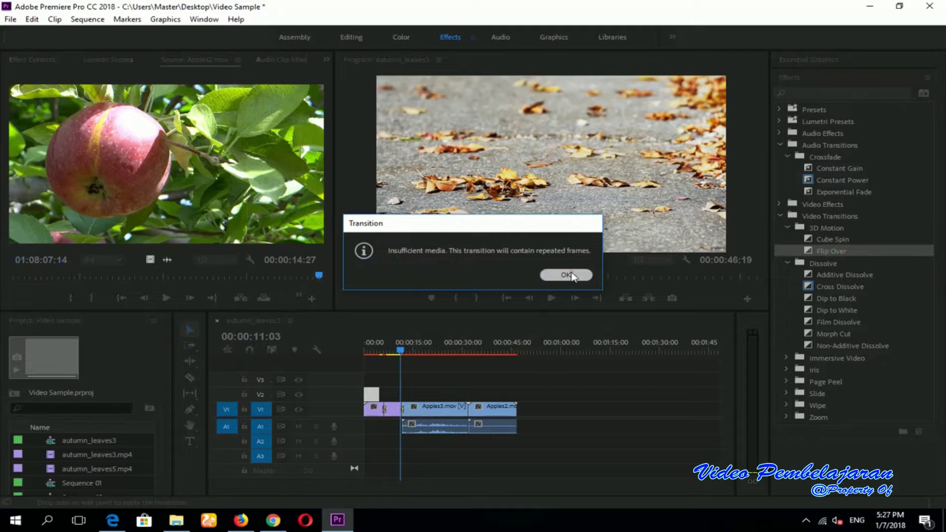
pyautogui.click(396, 351)
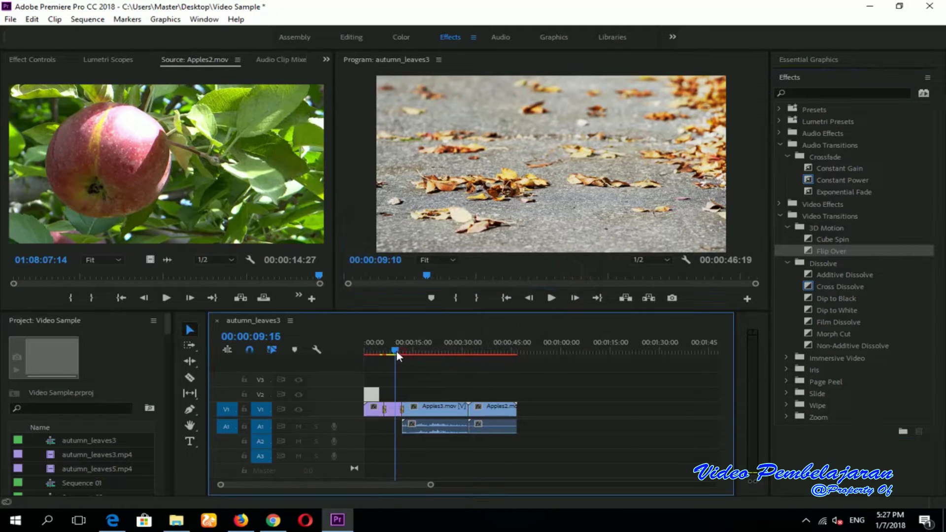
pyautogui.click(552, 298)
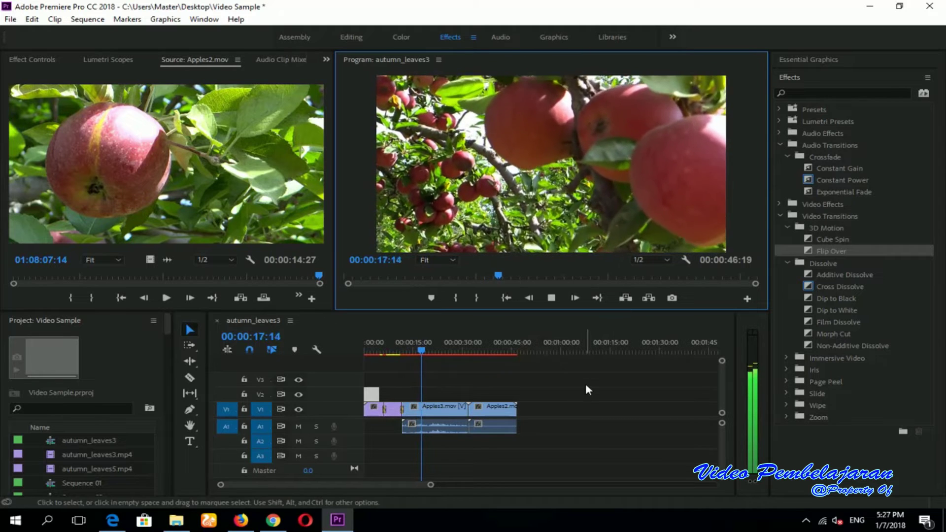
pyautogui.click(552, 298)
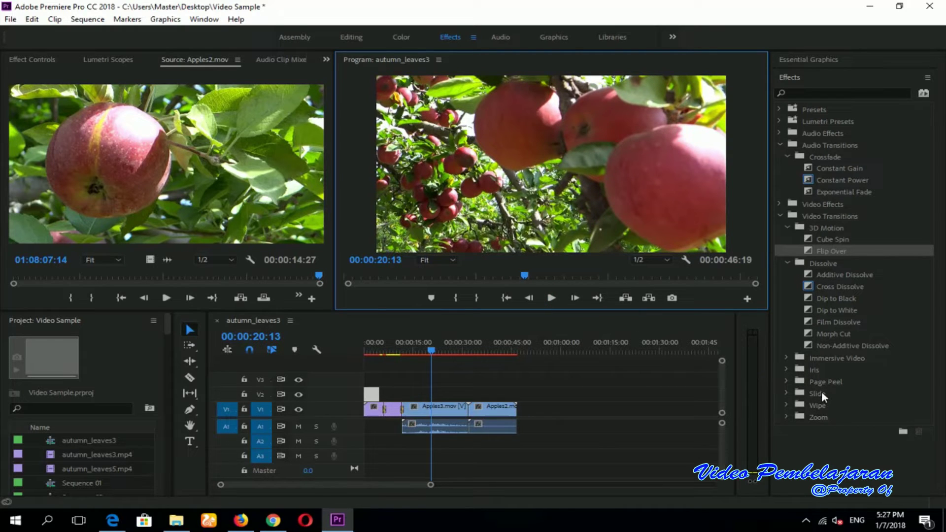
pyautogui.click(788, 357)
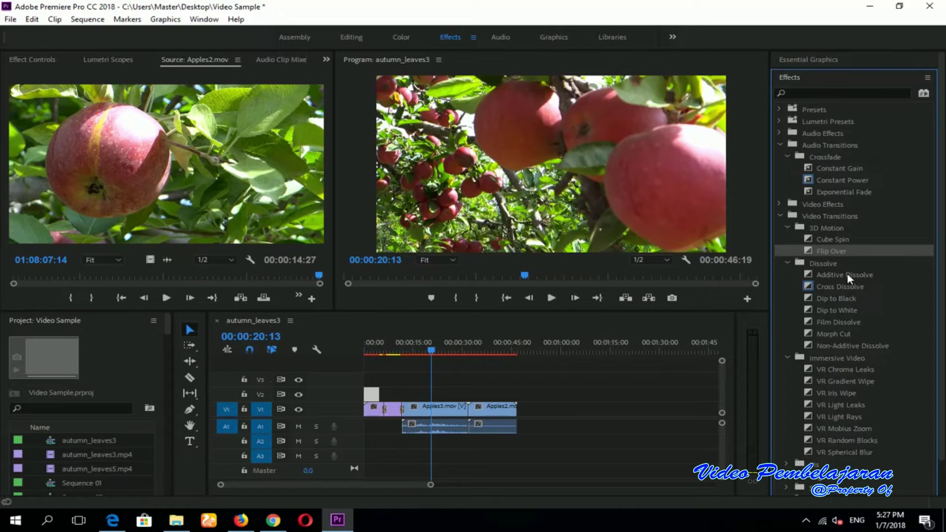
# Place Additive Dissolve between Apples3.mov and Apples2.mov, then preview from about 28 seconds
pyautogui.moveTo(847, 274)
pyautogui.mouseDown()
pyautogui.moveTo(510, 410)
pyautogui.moveTo(471, 410)
pyautogui.mouseUp()
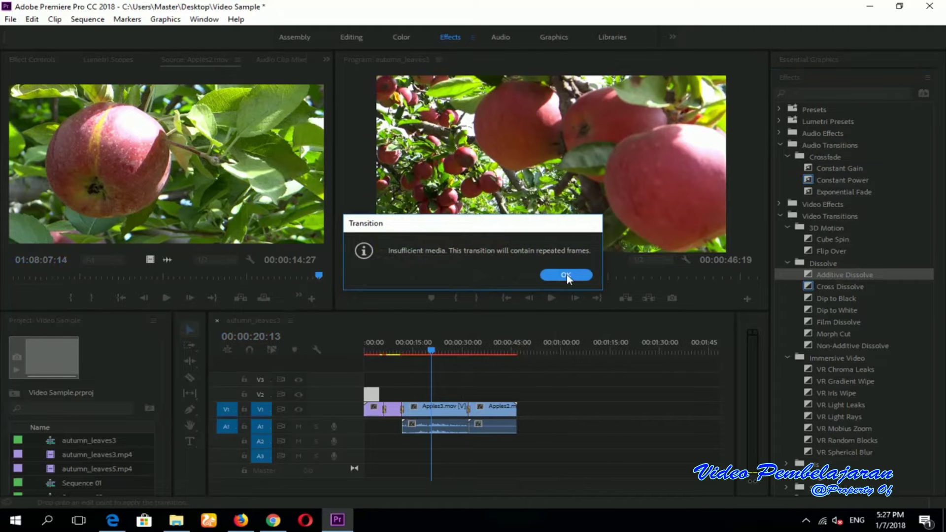
pyautogui.click(567, 275)
pyautogui.moveTo(432, 351); pyautogui.dragTo(458, 354)
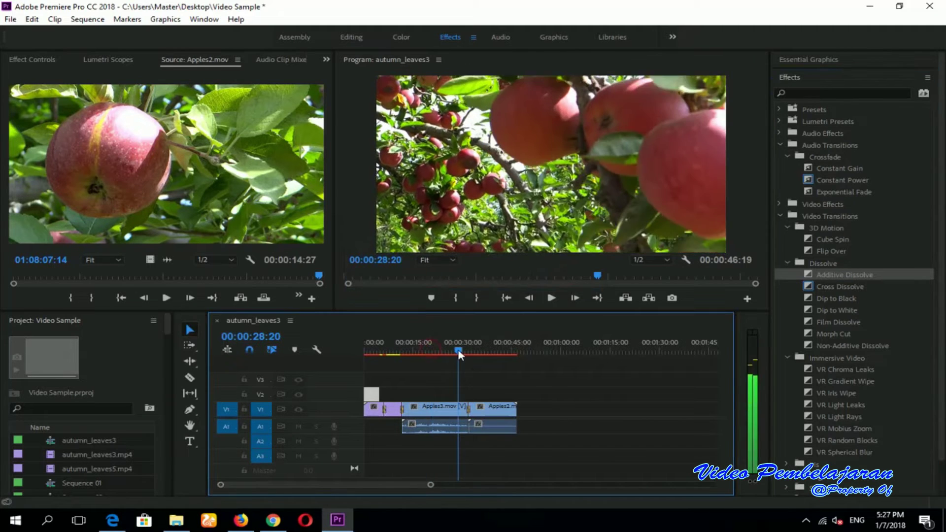
pyautogui.click(551, 298)
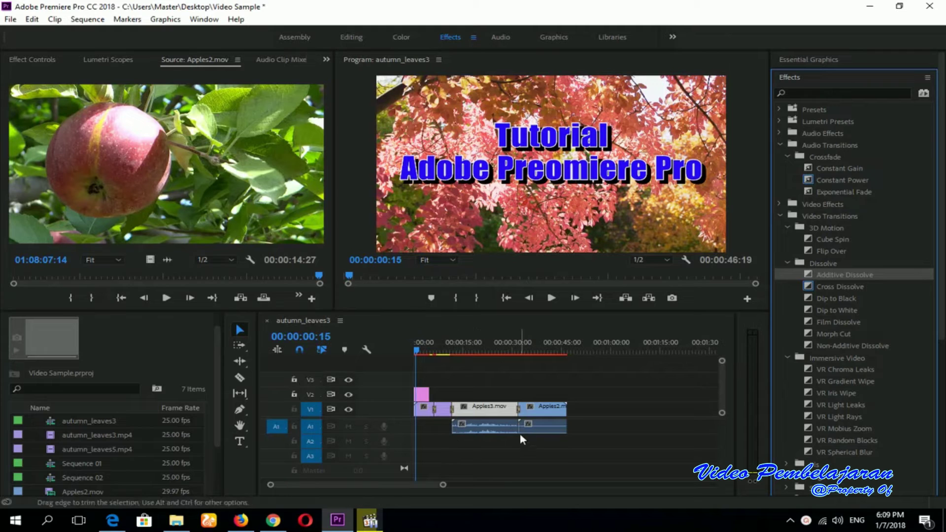
# Delete the original audio of the Apples3.mov clip
pyautogui.click(481, 431)
pyautogui.click(554, 426)
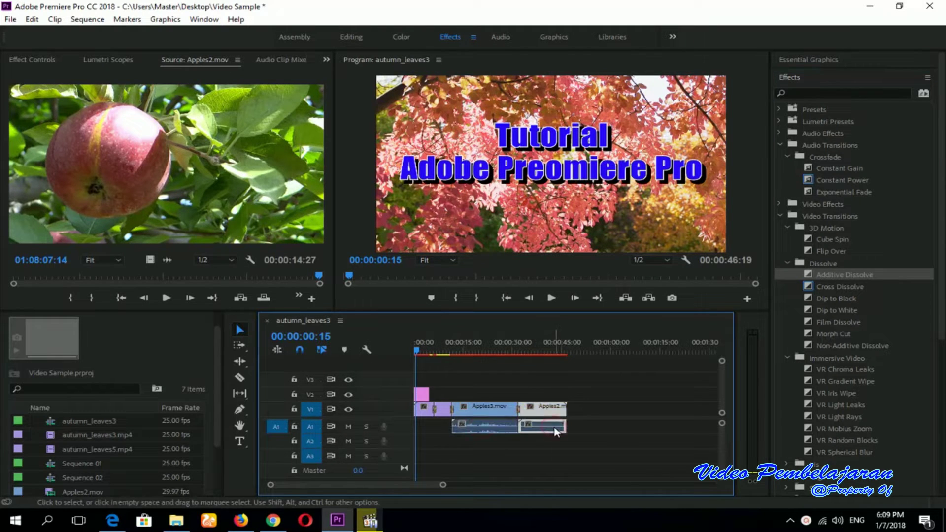
pyautogui.rightClick(495, 428)
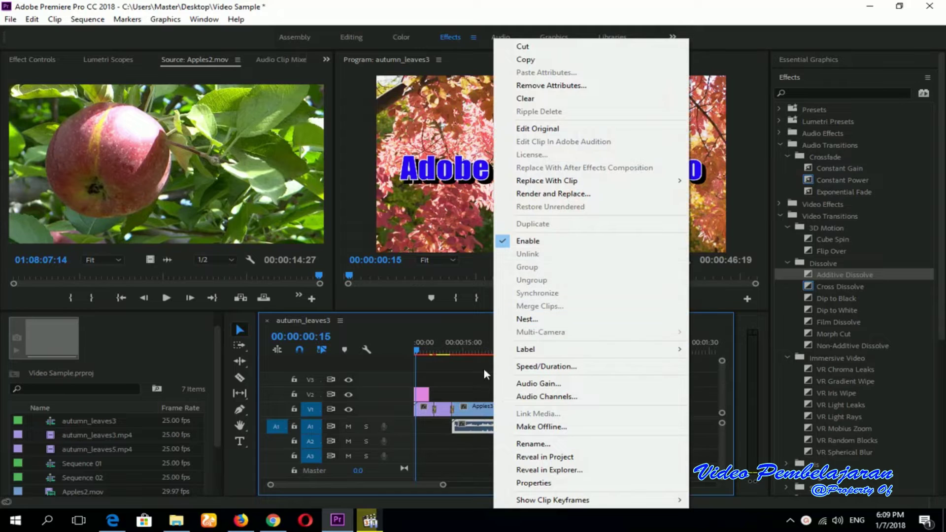
pyautogui.click(476, 428)
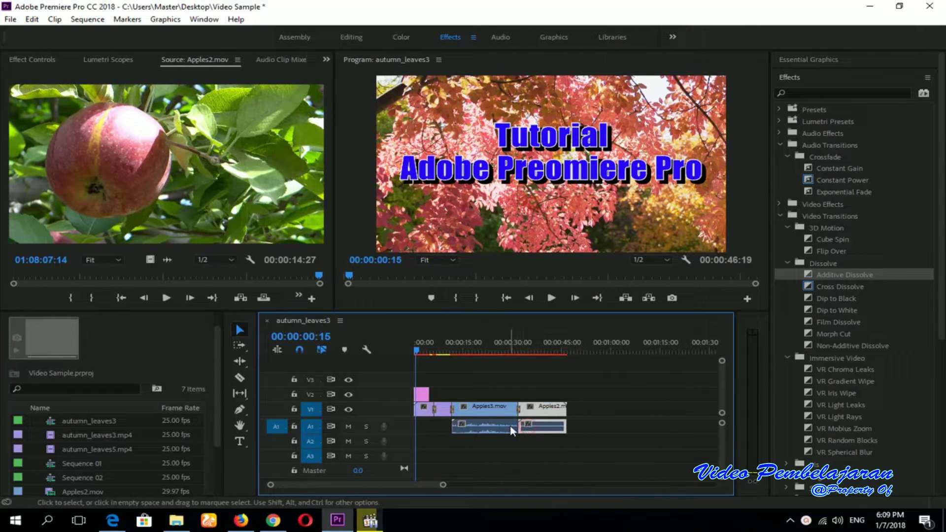
pyautogui.press('Delete')
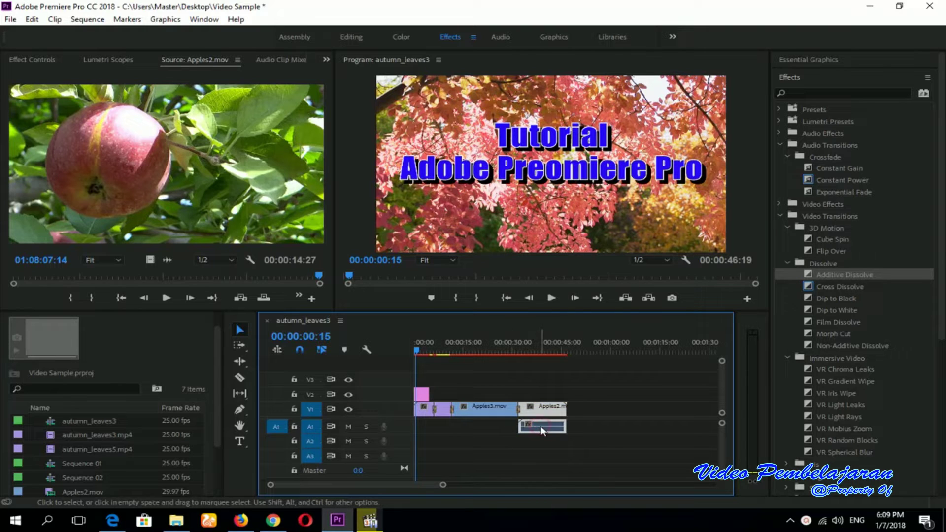
# Unlink Apples2.mov and delete its audio, after undoing an accidental full-clip delete
pyautogui.press('Delete')
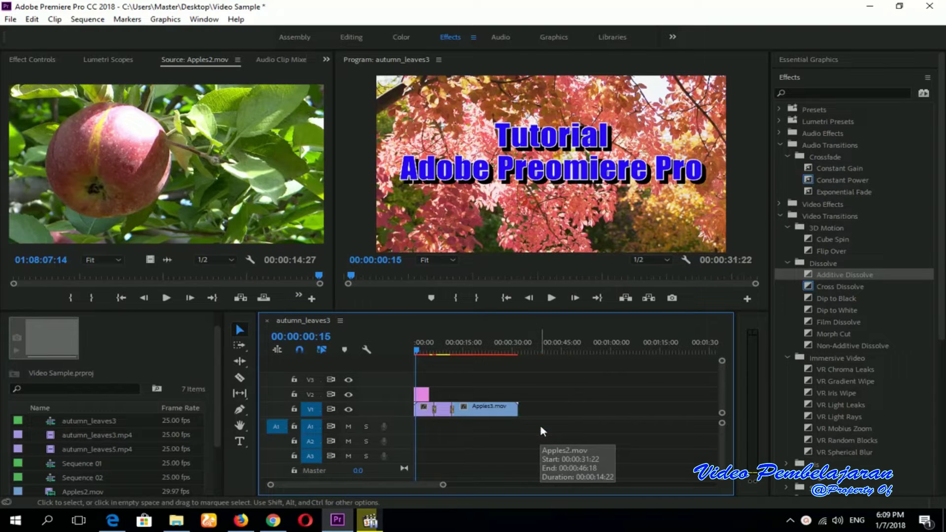
pyautogui.hotkey('ctrl', 'z')
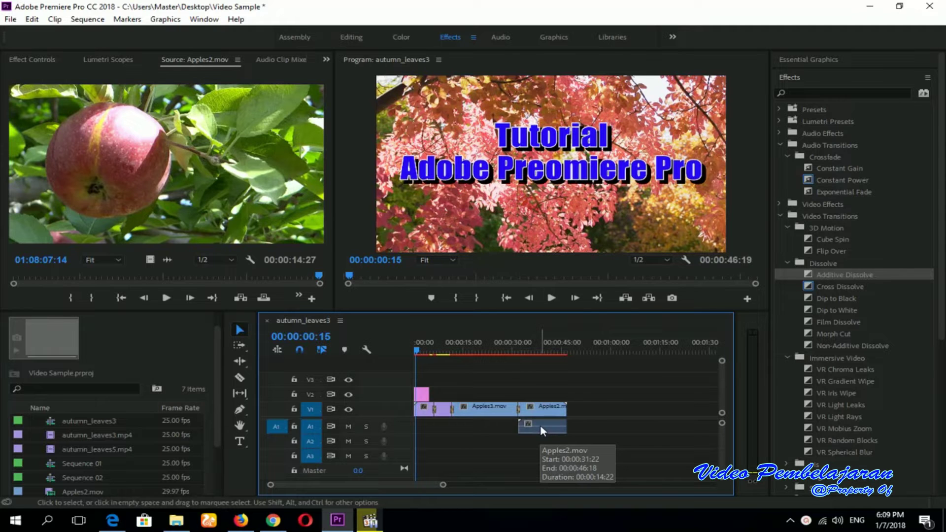
pyautogui.rightClick(543, 430)
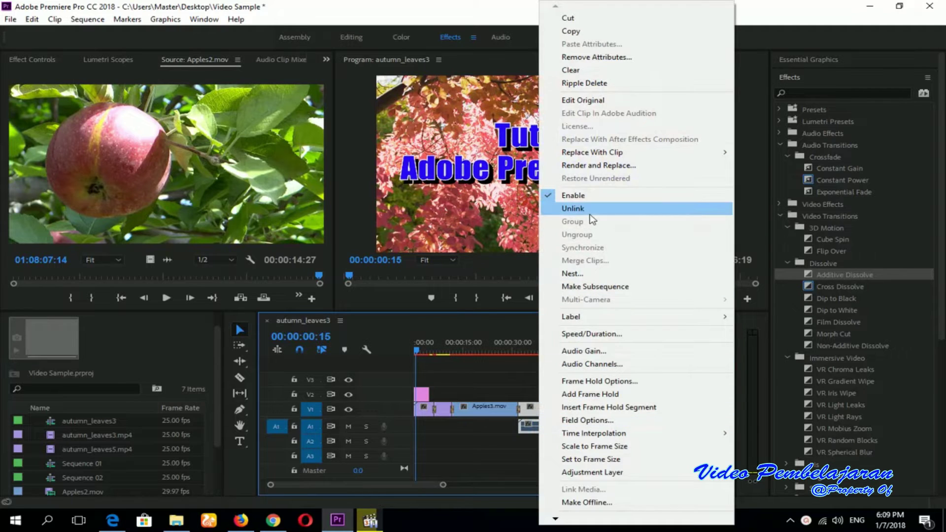
pyautogui.click(590, 213)
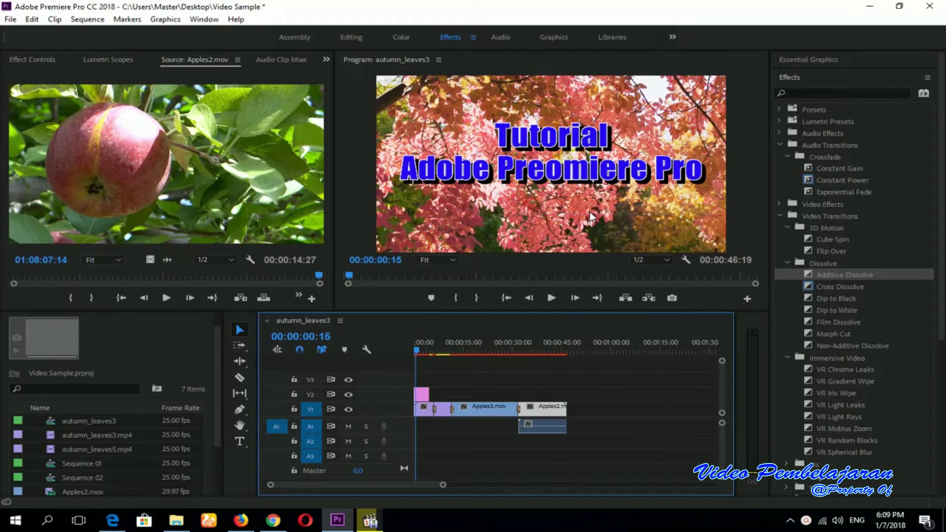
pyautogui.click(551, 432)
pyautogui.press('Delete')
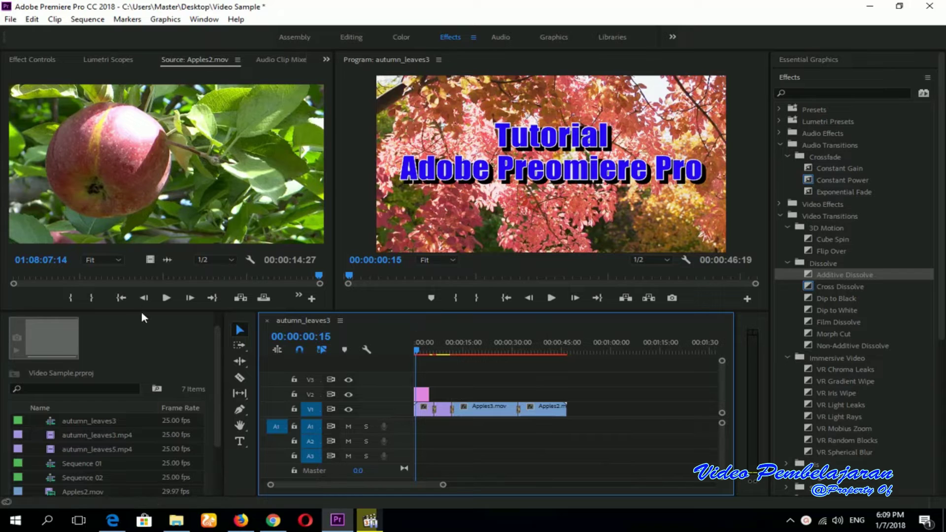
# Import Sugar_Pines.mp3 and place it on track A1 at the sequence start
pyautogui.rightClick(137, 422)
pyautogui.click(165, 399)
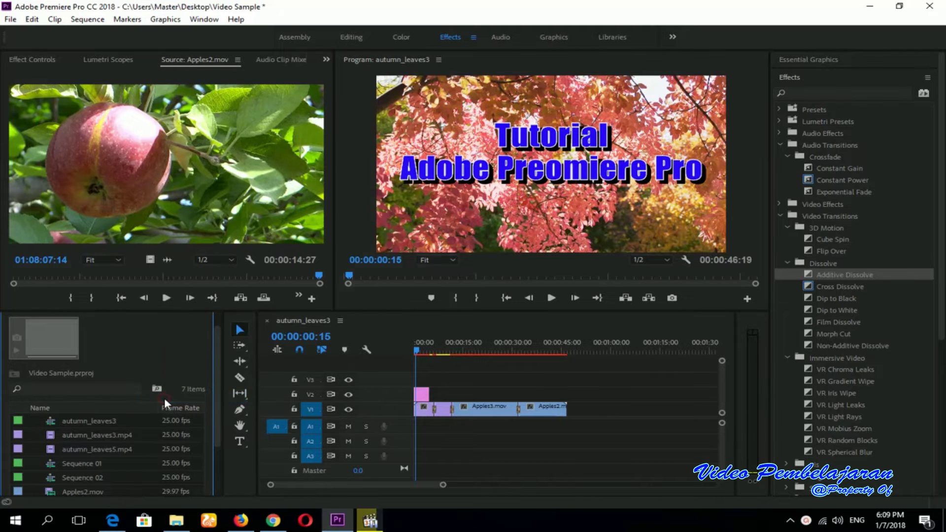
pyautogui.scroll(-10, 199, 217)
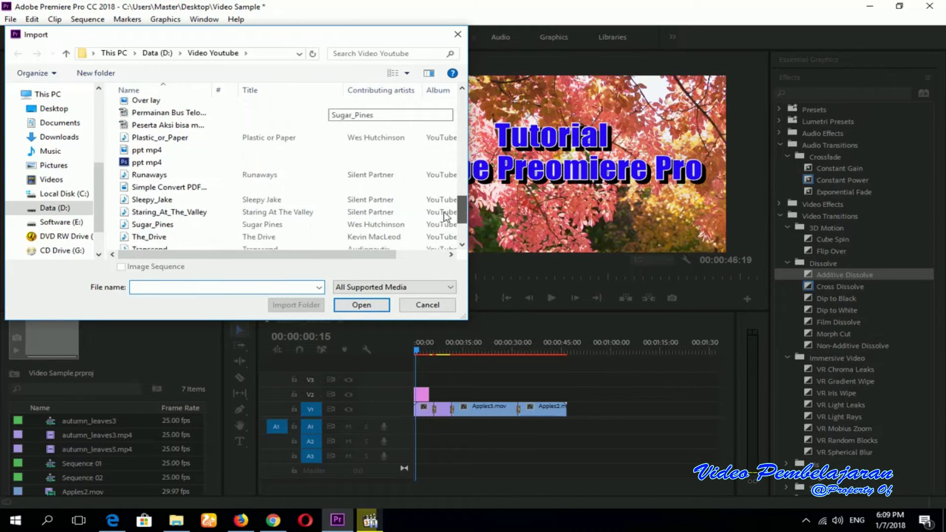
pyautogui.doubleClick(163, 223)
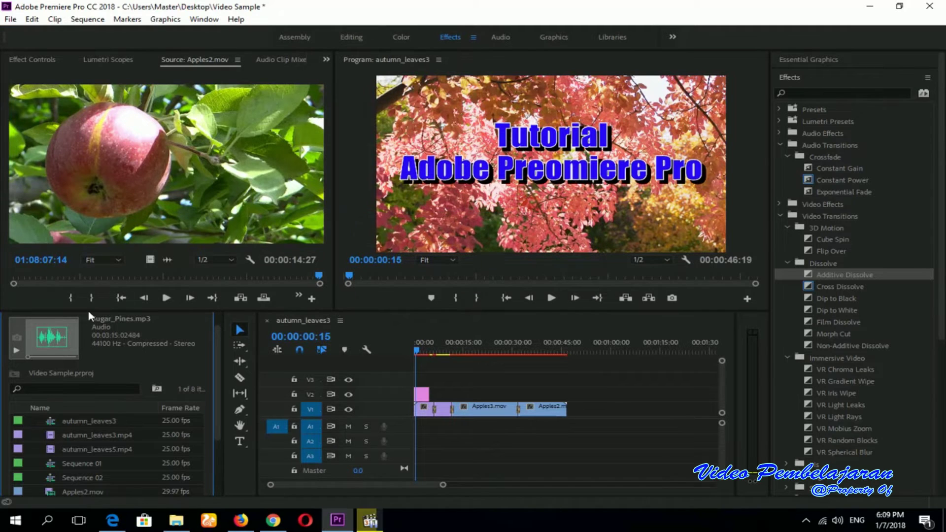
pyautogui.moveTo(57, 344); pyautogui.dragTo(414, 432)
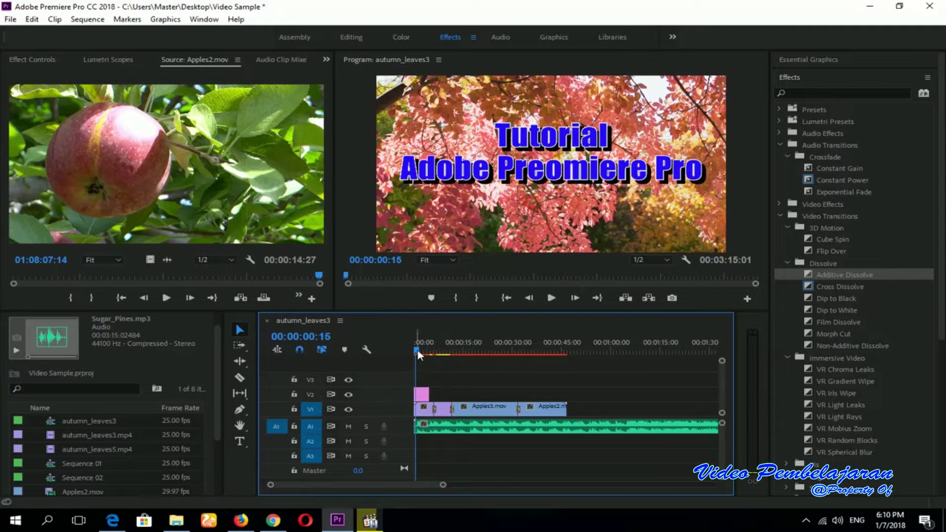
# Razor-cut the Sugar_Pines music at 00:00:48:10 and delete the leftover part
pyautogui.moveTo(418, 353); pyautogui.dragTo(576, 371)
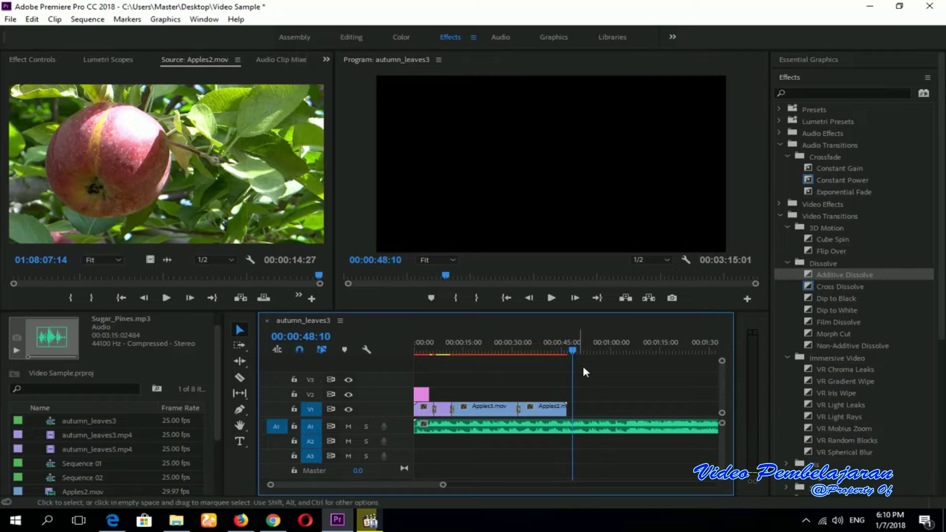
pyautogui.click(604, 429)
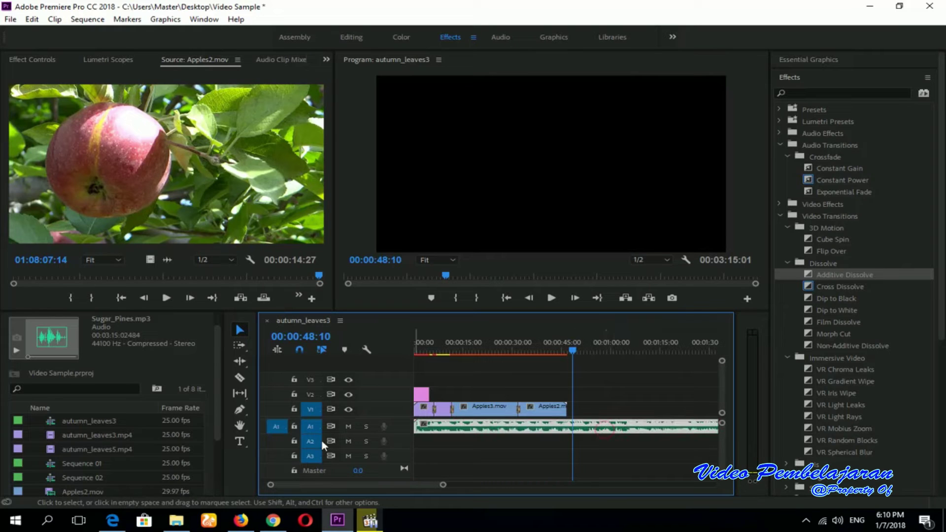
pyautogui.click(240, 378)
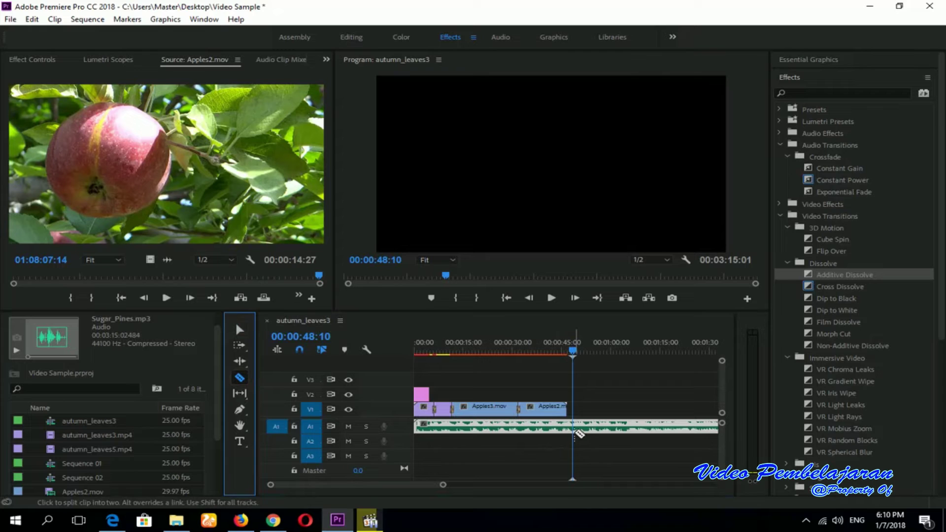
pyautogui.click(575, 430)
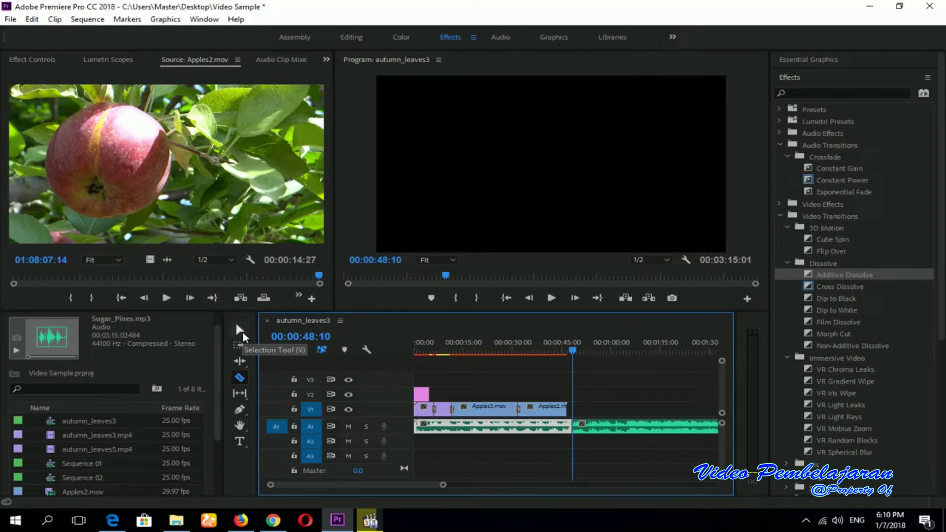
pyautogui.click(241, 332)
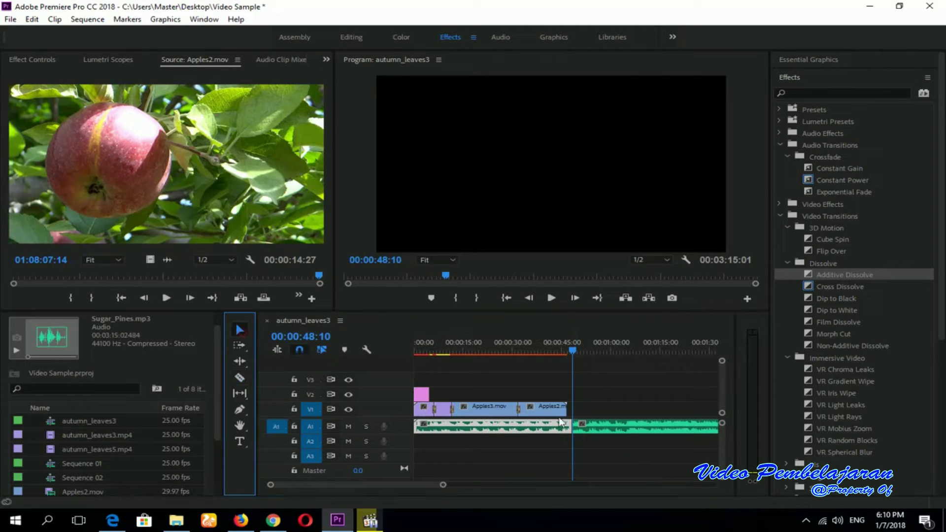
pyautogui.click(628, 432)
pyautogui.press('Delete')
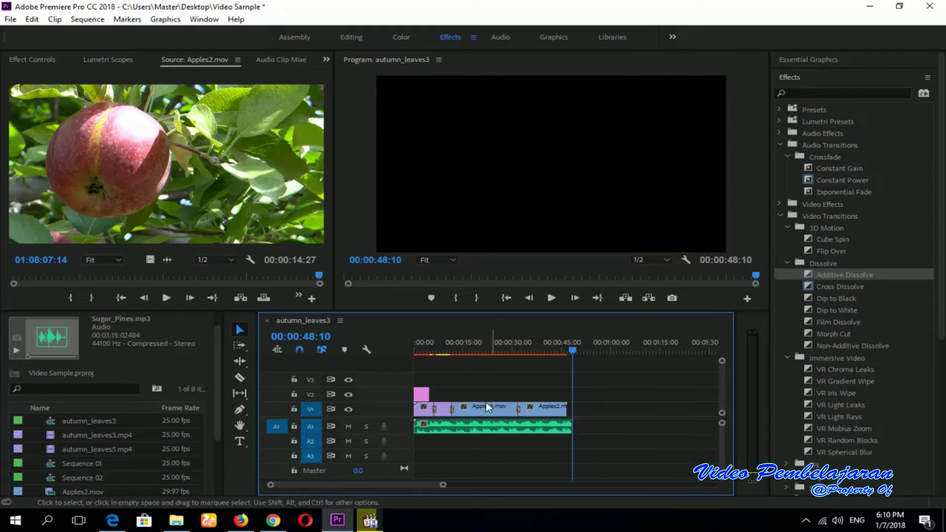
pyautogui.click(241, 329)
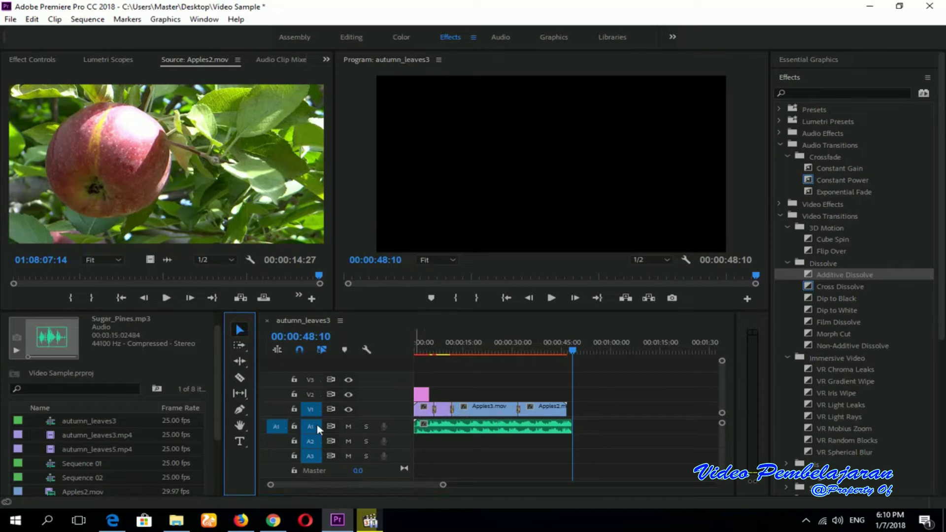
# Type the two-line closing title 'Terima Kasih / Semoga Bermanfaat' in a text box
pyautogui.click(240, 442)
pyautogui.moveTo(410, 128); pyautogui.dragTo(684, 204)
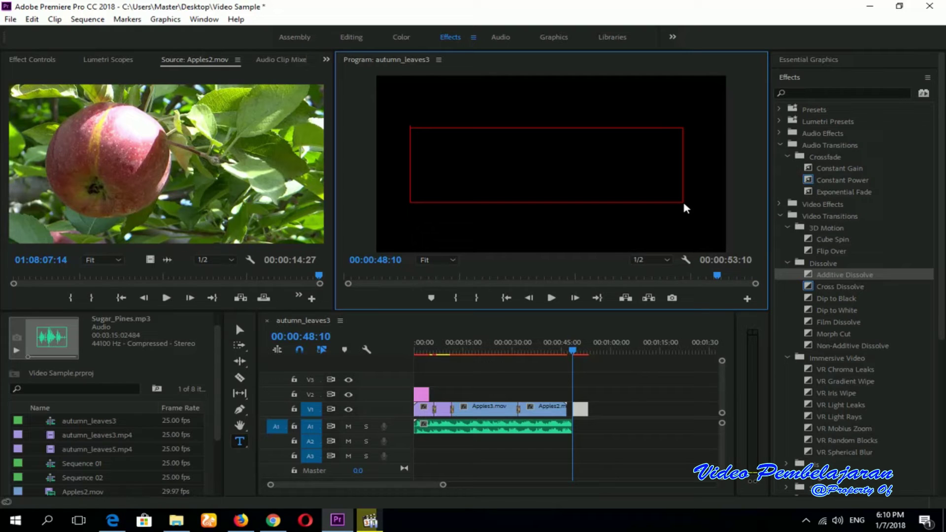
pyautogui.write('Terima')
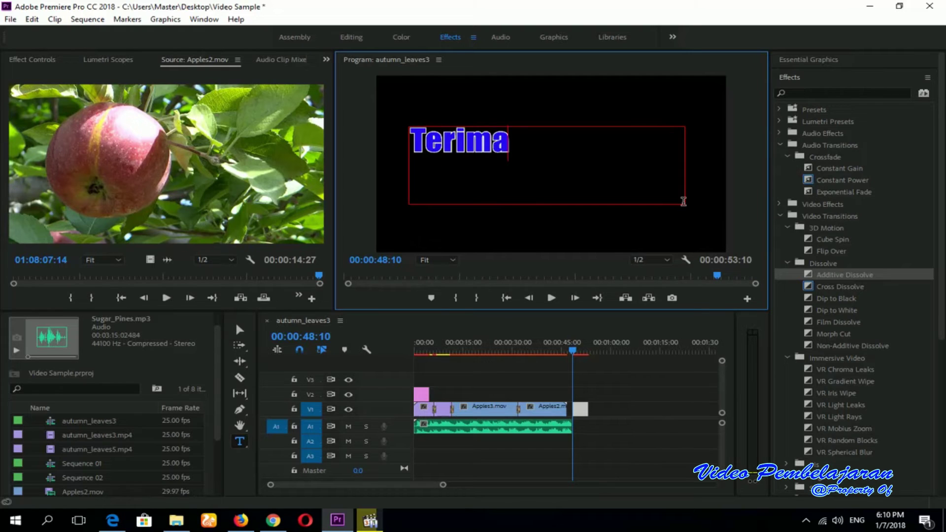
pyautogui.write(' Kasih')
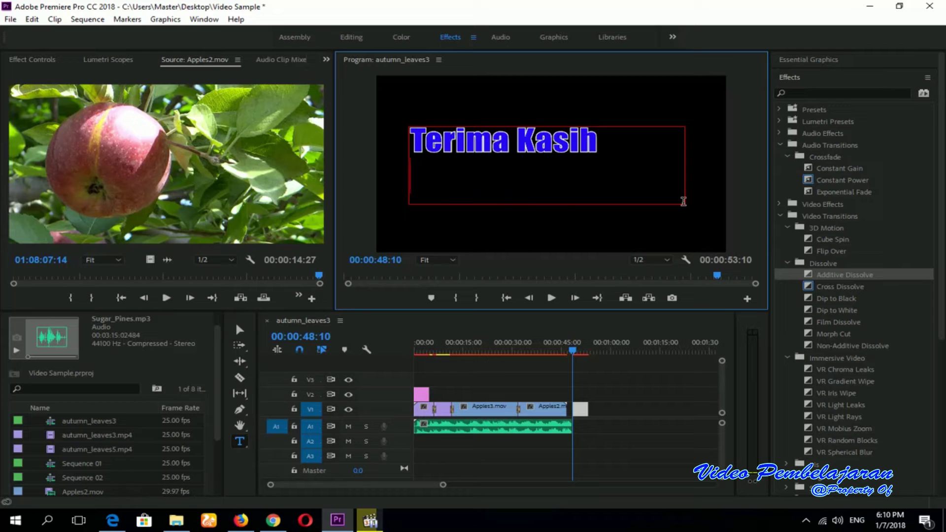
pyautogui.press('Return')
pyautogui.write('Semoga B')
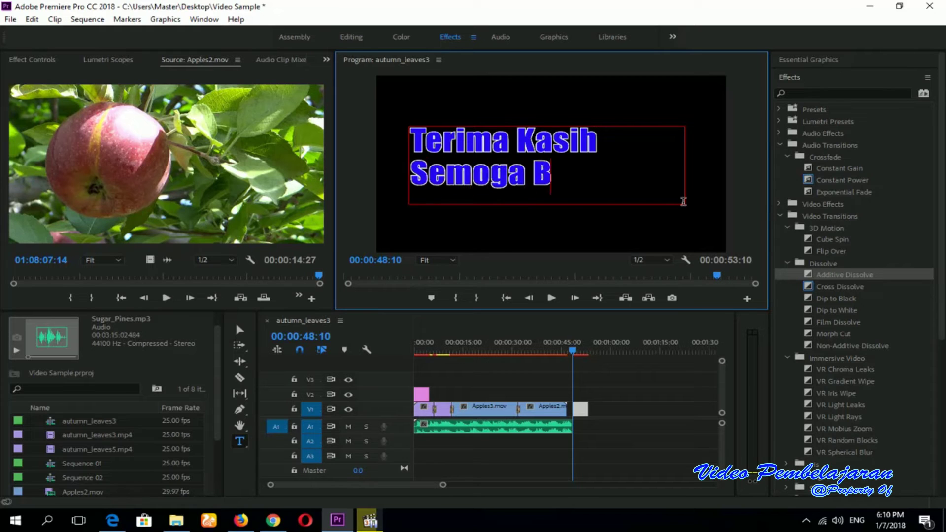
pyautogui.write('erma')
pyautogui.press('BackSpace')
pyautogui.press('BackSpace')
pyautogui.press('BackSpace')
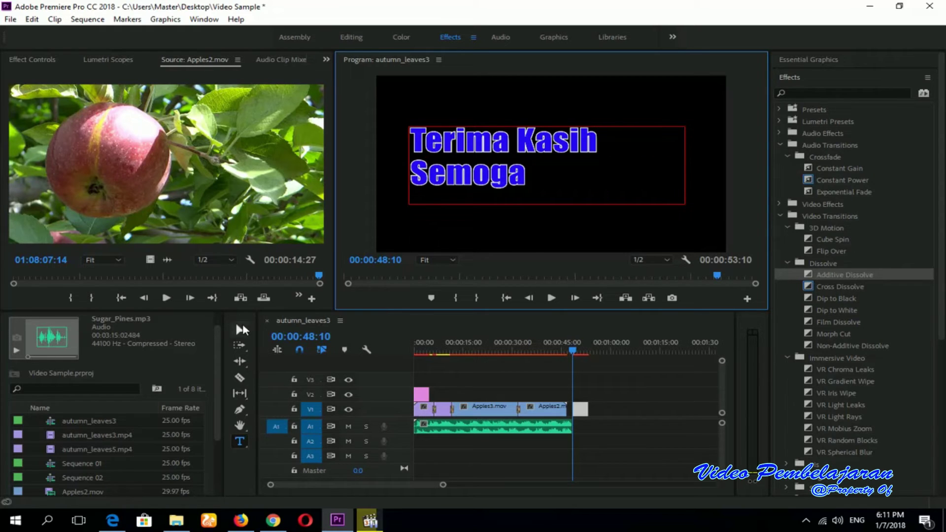
# Widen the title box, then centre it in the frame with centred text via Essential Graphics
pyautogui.click(242, 326)
pyautogui.moveTo(409, 166); pyautogui.dragTo(397, 166)
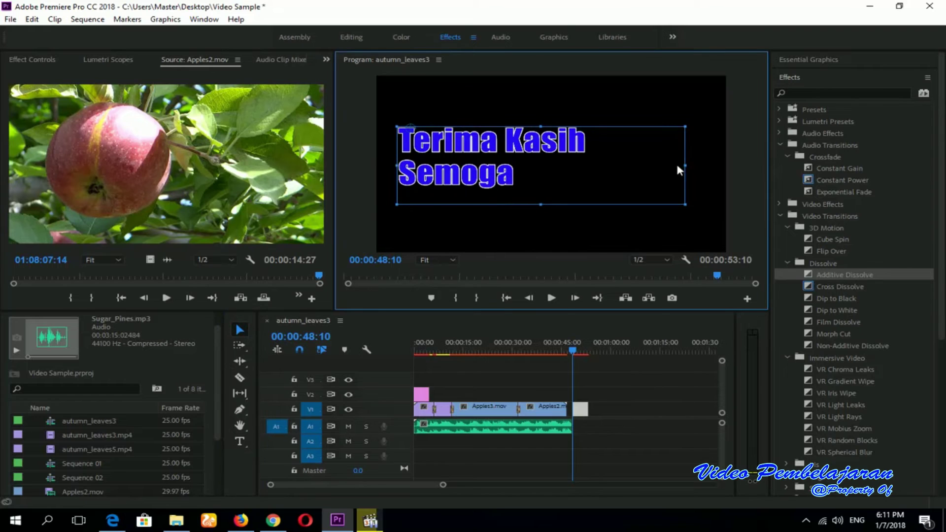
pyautogui.moveTo(685, 166); pyautogui.dragTo(716, 164)
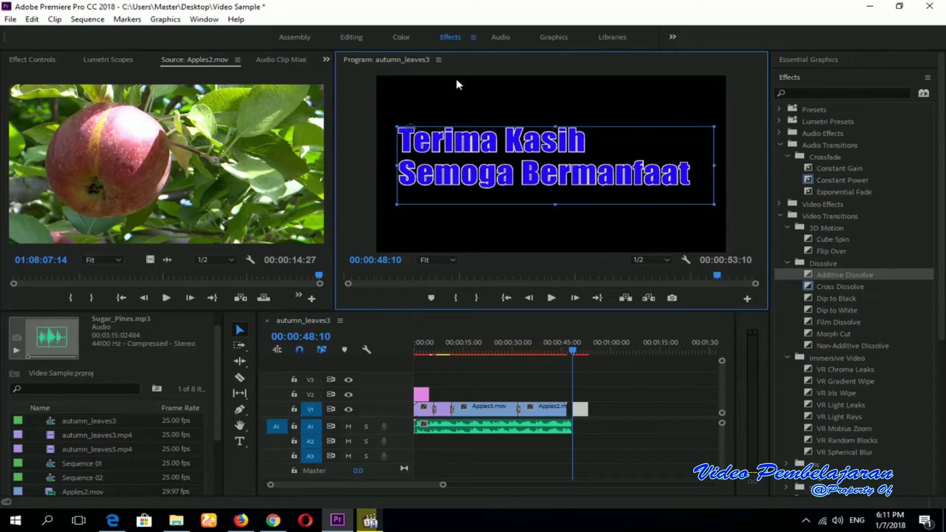
pyautogui.click(204, 19)
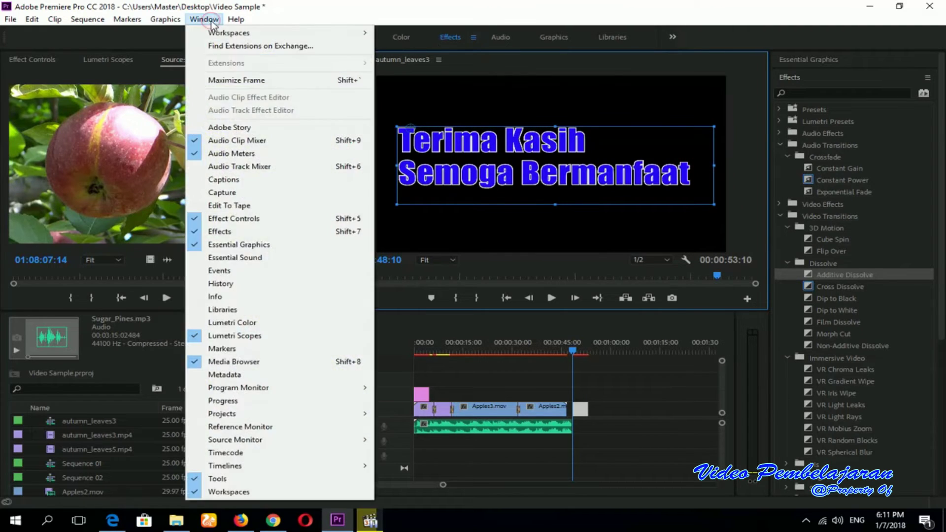
pyautogui.click(228, 245)
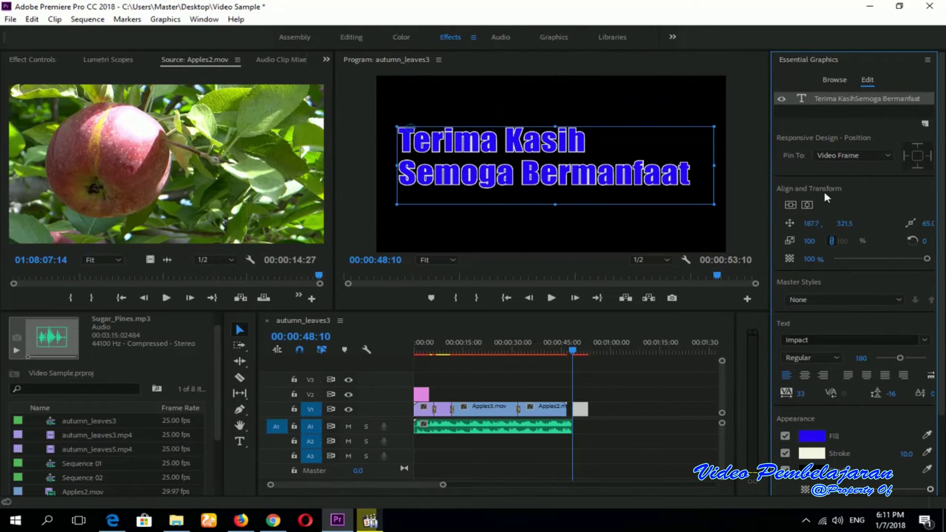
pyautogui.click(807, 204)
pyautogui.click(791, 205)
pyautogui.click(805, 375)
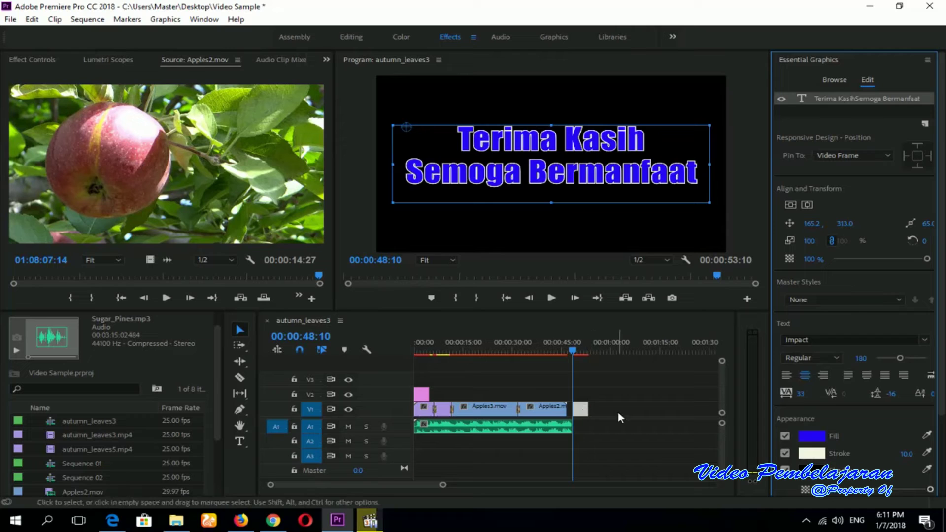
# Move the title clip onto V2 over the end of Apples2.mov, returning the playhead to the start
pyautogui.click(240, 330)
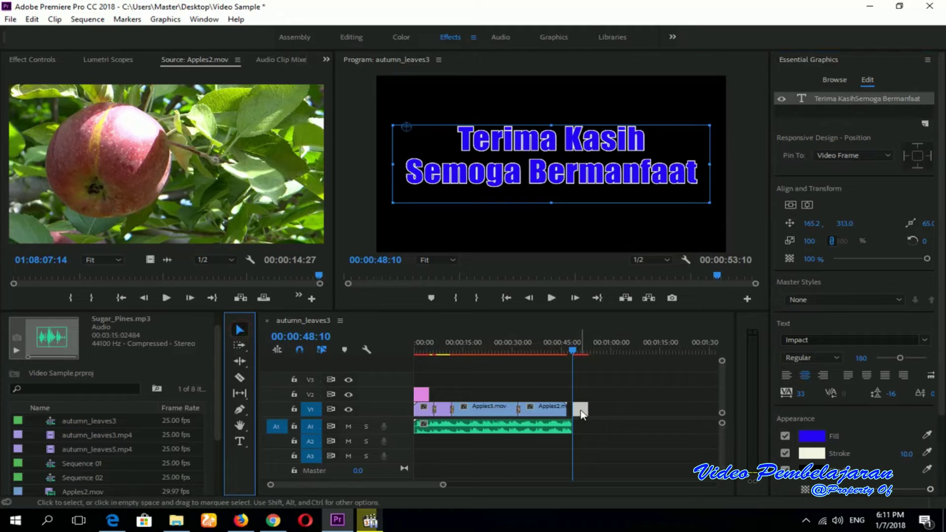
pyautogui.moveTo(583, 414); pyautogui.dragTo(570, 396)
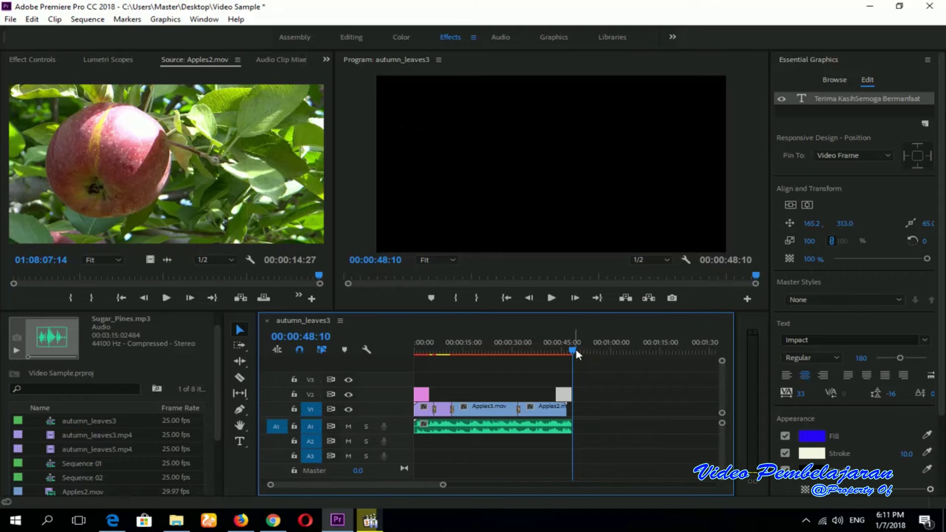
pyautogui.moveTo(573, 351); pyautogui.dragTo(414, 360)
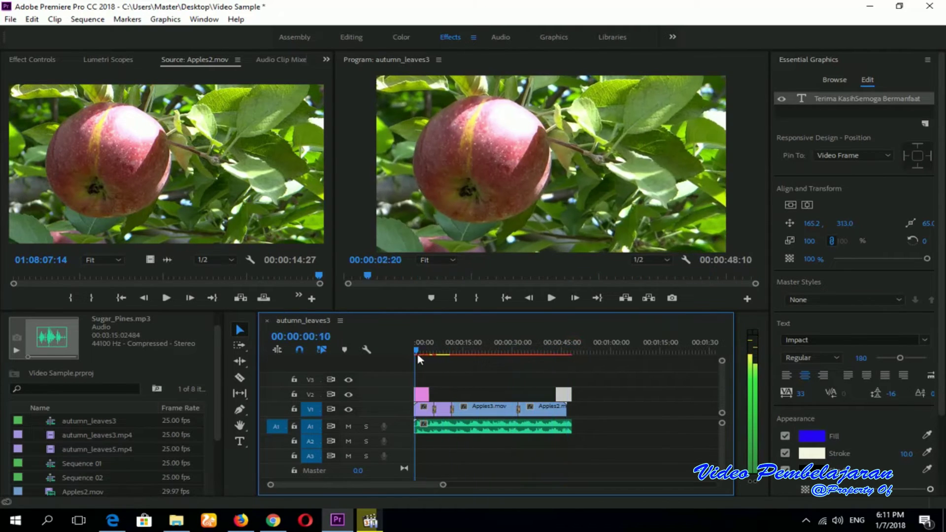
pyautogui.click(553, 300)
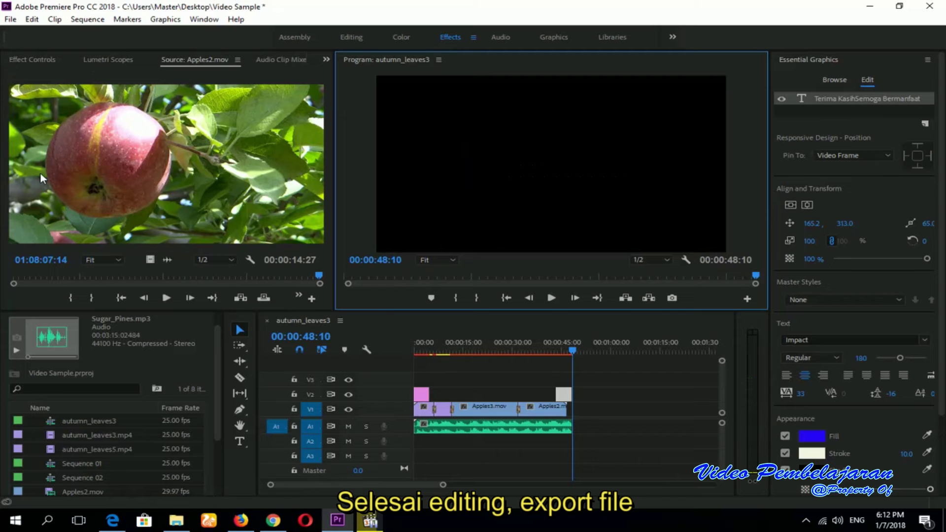
# Open File > Export > Media with H.264 format and the YouTube 720p HD preset
pyautogui.click(10, 19)
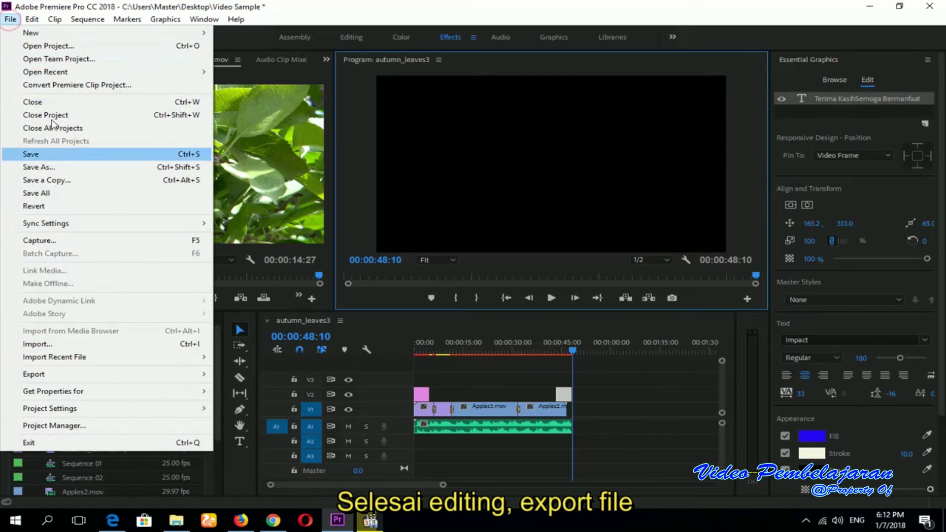
pyautogui.moveTo(179, 374)
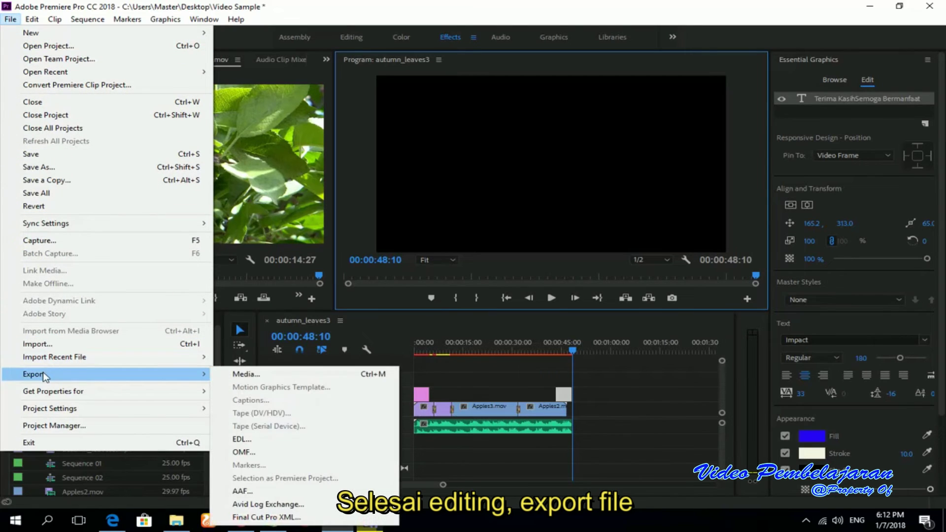
pyautogui.click(240, 375)
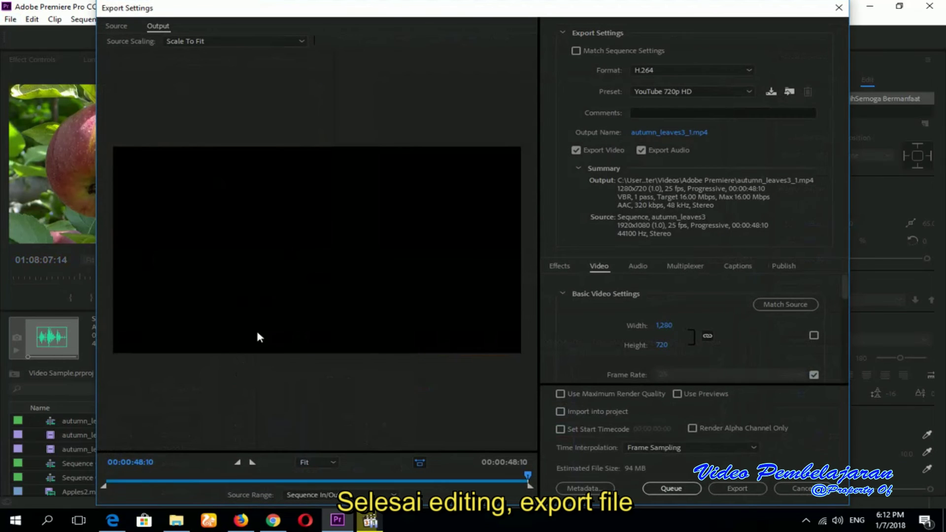
pyautogui.click(744, 70)
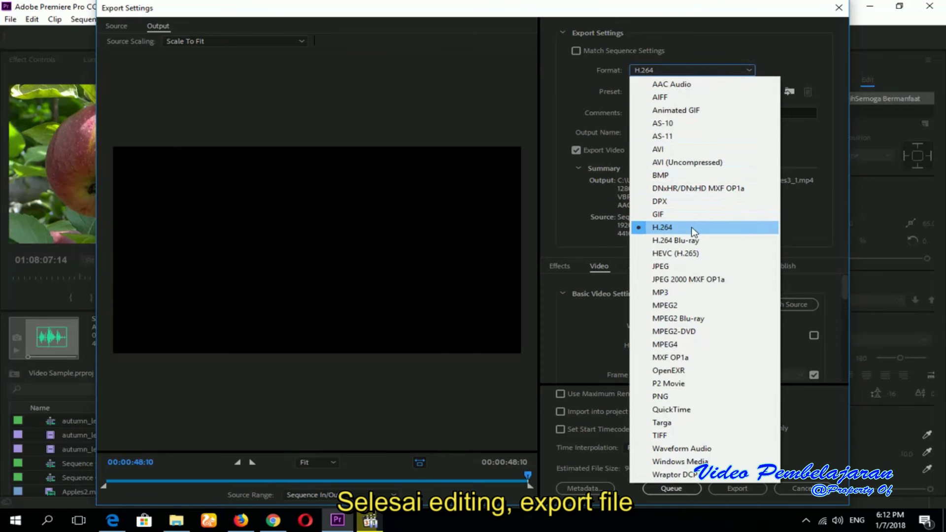
pyautogui.click(694, 227)
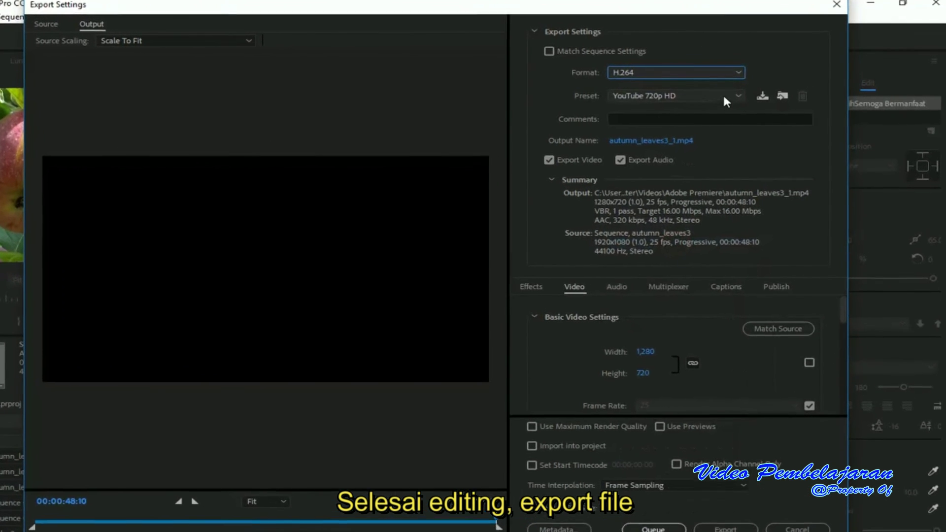
pyautogui.click(749, 92)
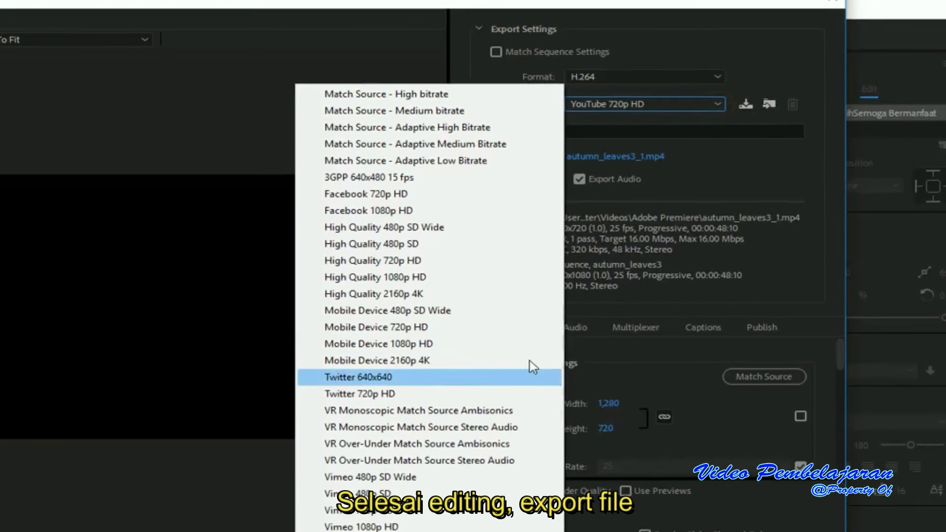
pyautogui.click(647, 117)
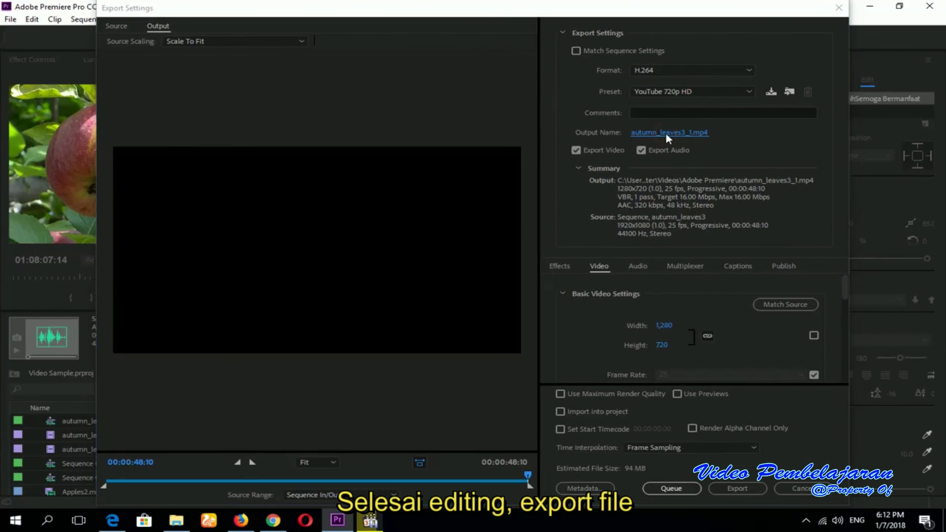
# Name the output file 'Tutorial Adobe Premiere Pro Untuk Pemula' and encode the sequence to MP4
pyautogui.click(669, 134)
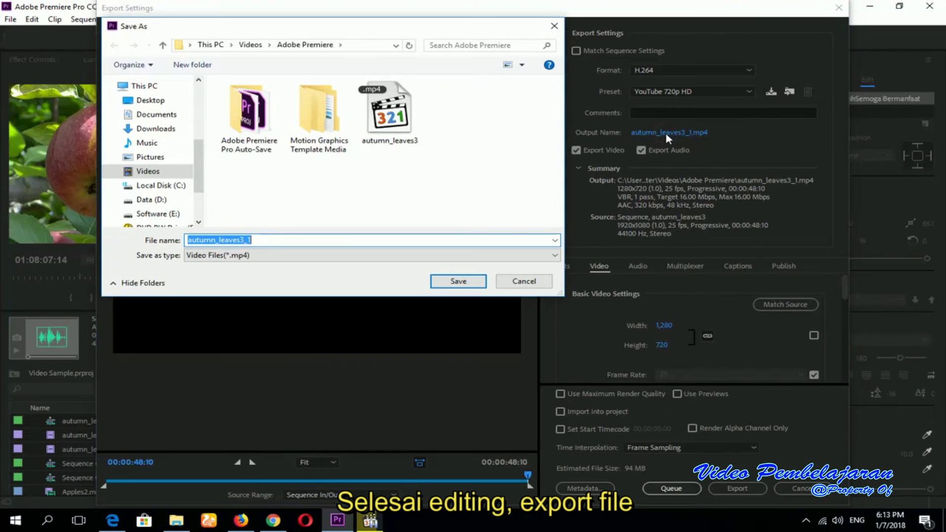
pyautogui.write('Tutorial')
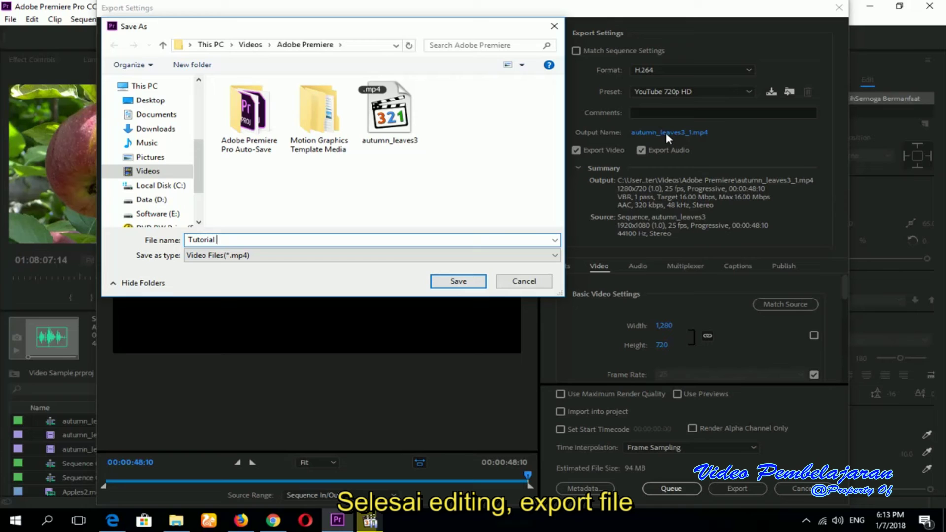
pyautogui.write('o')
pyautogui.write('m')
pyautogui.write(' Unt')
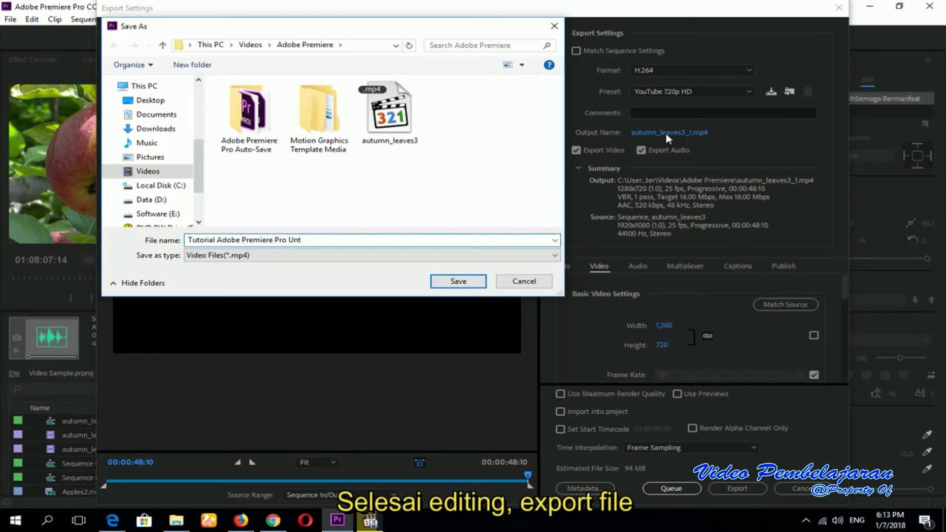
pyautogui.write('uk Pemula')
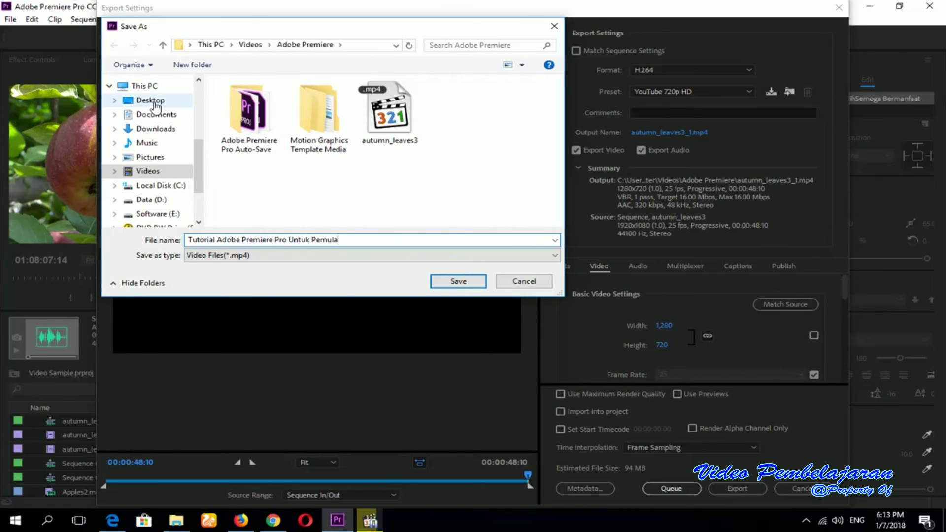
pyautogui.click(449, 283)
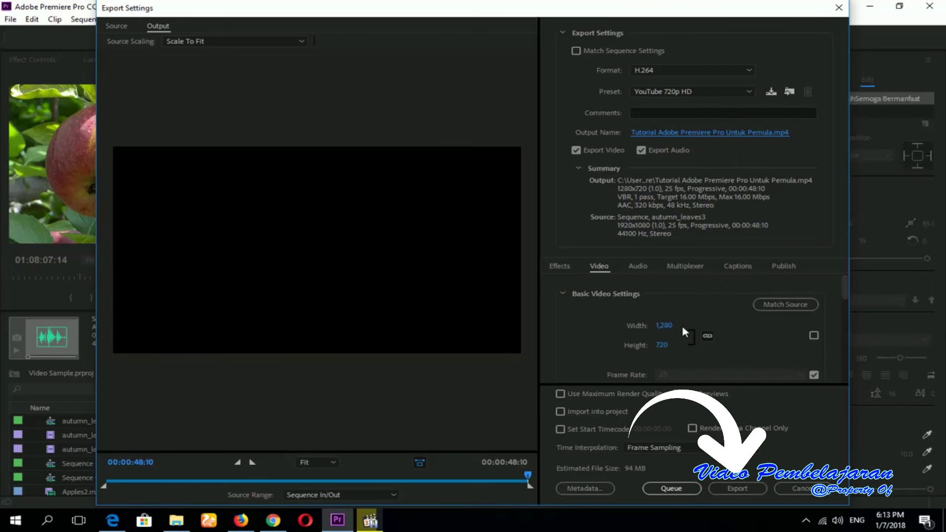
pyautogui.click(738, 488)
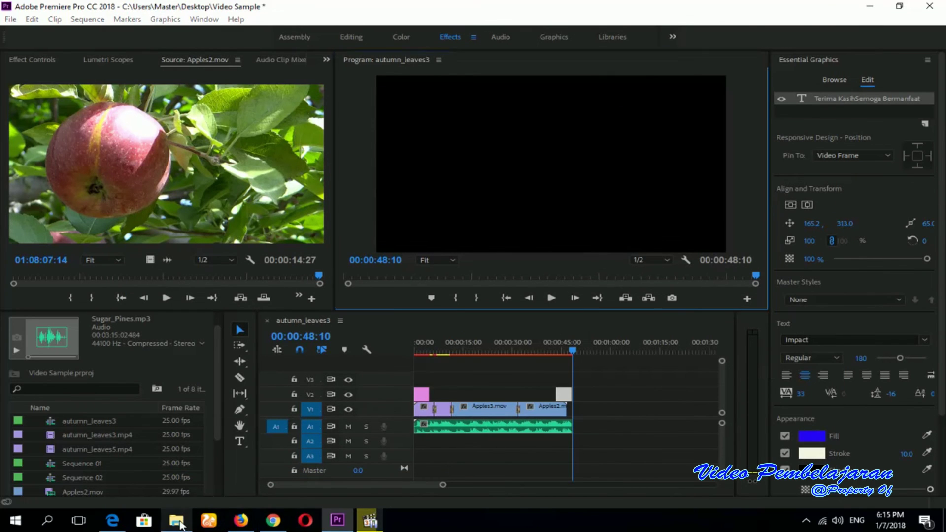
# Play Tutorial Adobe Premiere Pro Untuk Pemula.mp4 from its folder and seek to the closing title near 00:44
pyautogui.click(178, 520)
pyautogui.click(757, 144)
pyautogui.doubleClick(758, 145)
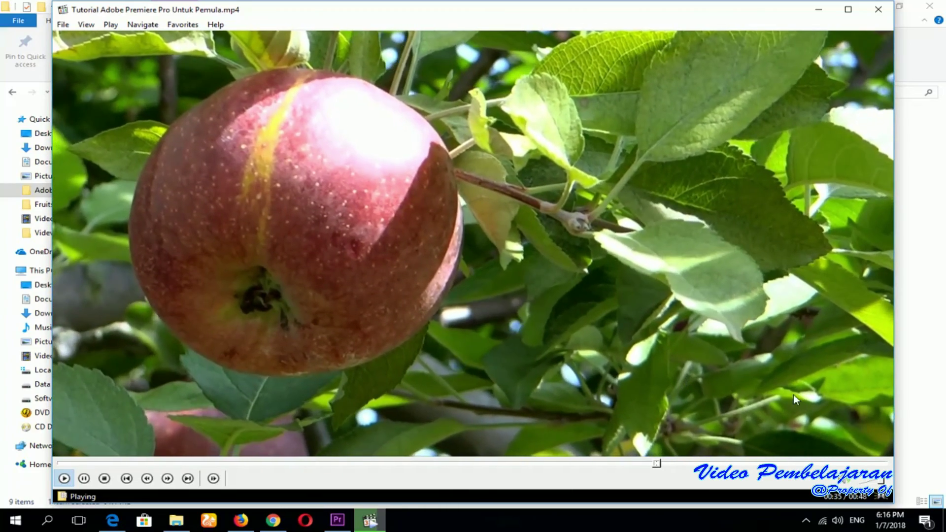
pyautogui.click(811, 463)
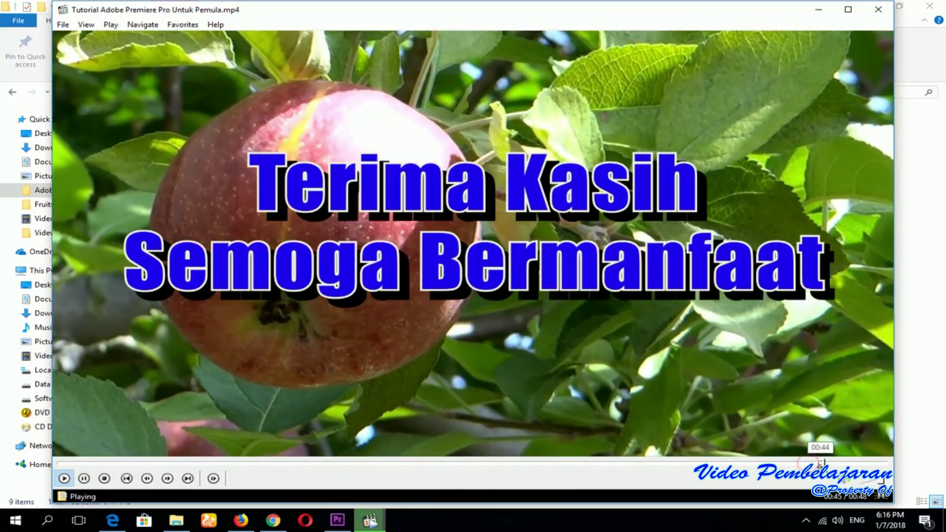